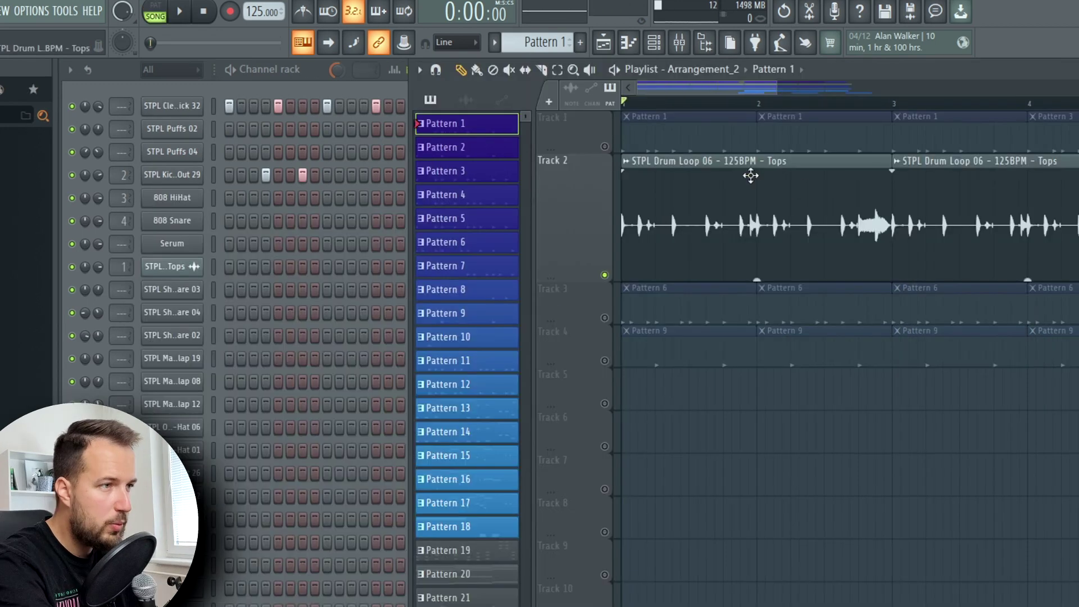
Play the drum loop on Track 2 alone, and unmute Track 1 to hear it together with the loop
{"action": "key", "text": "space"}
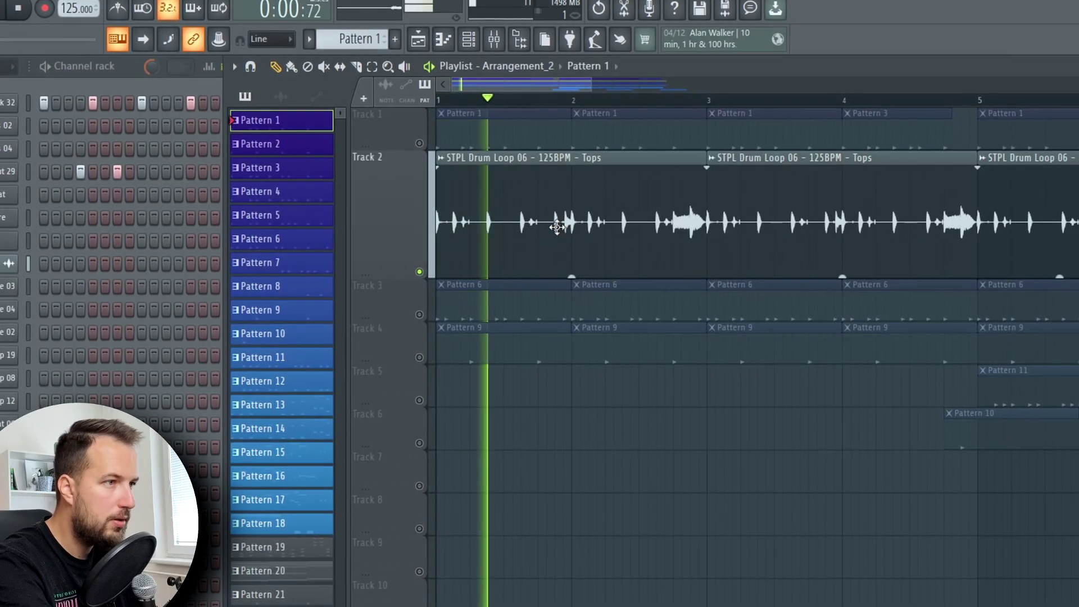
{"action": "key", "text": "space"}
{"action": "left_click", "coordinate": [419, 144]}
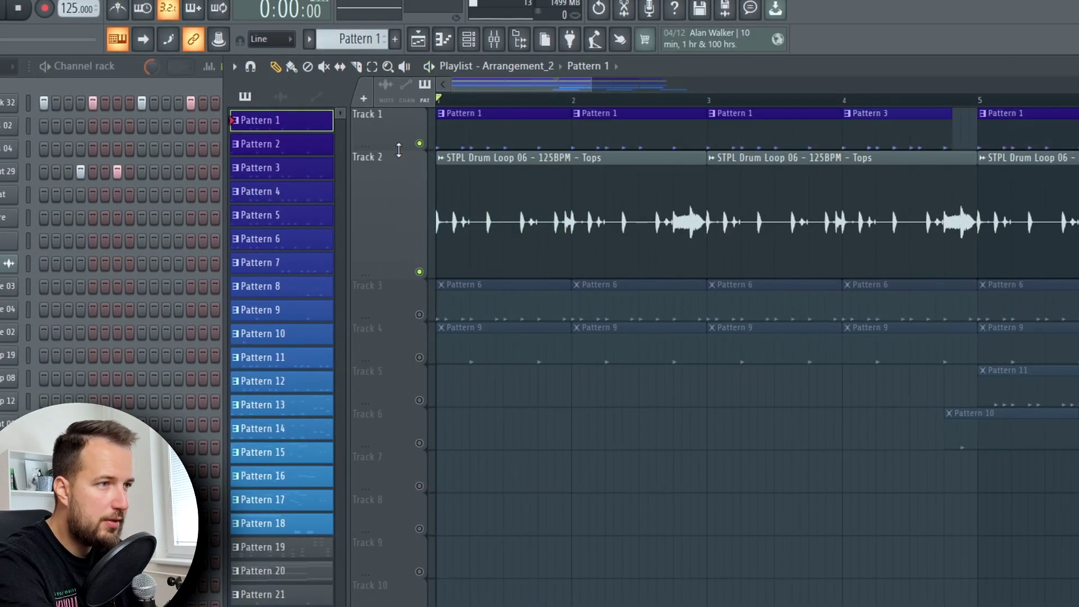
{"action": "left_click_drag", "start_coordinate": [398, 150], "coordinate": [398, 171]}
{"action": "key", "text": "space"}
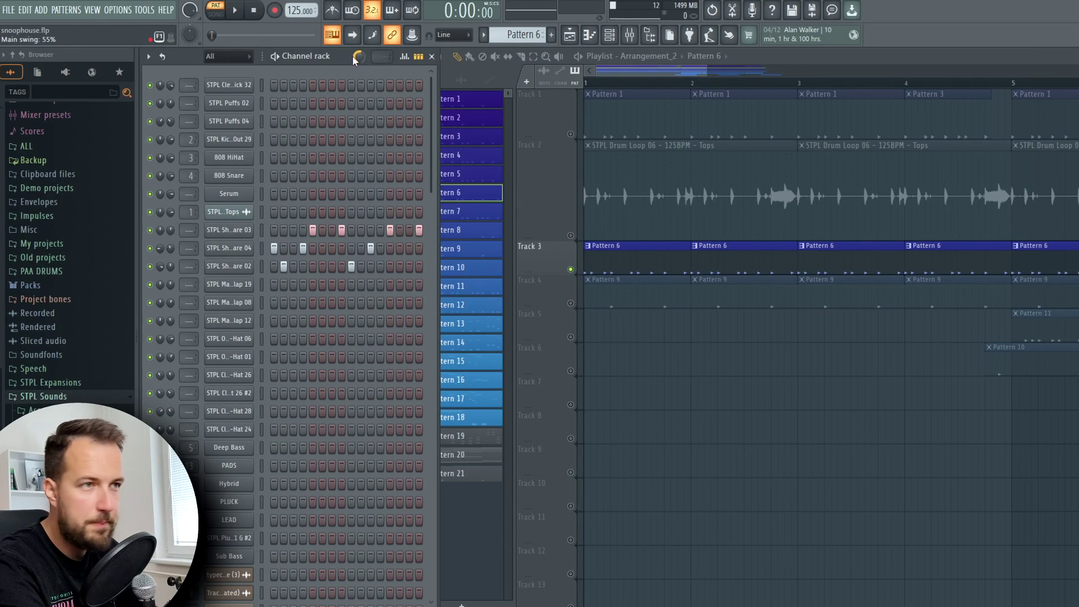
{"action": "key", "text": "space"}
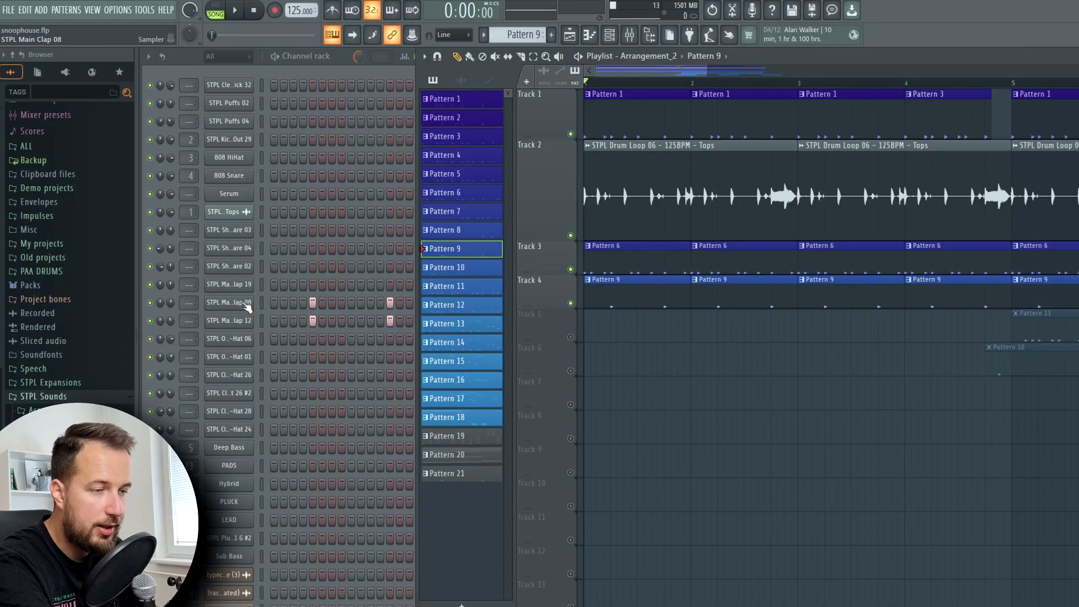
Audition the STPL Main Clap 08 and Main Clap 12 samples, and play the first four drum tracks together
{"action": "left_click", "coordinate": [246, 304]}
{"action": "left_click", "coordinate": [558, 189]}
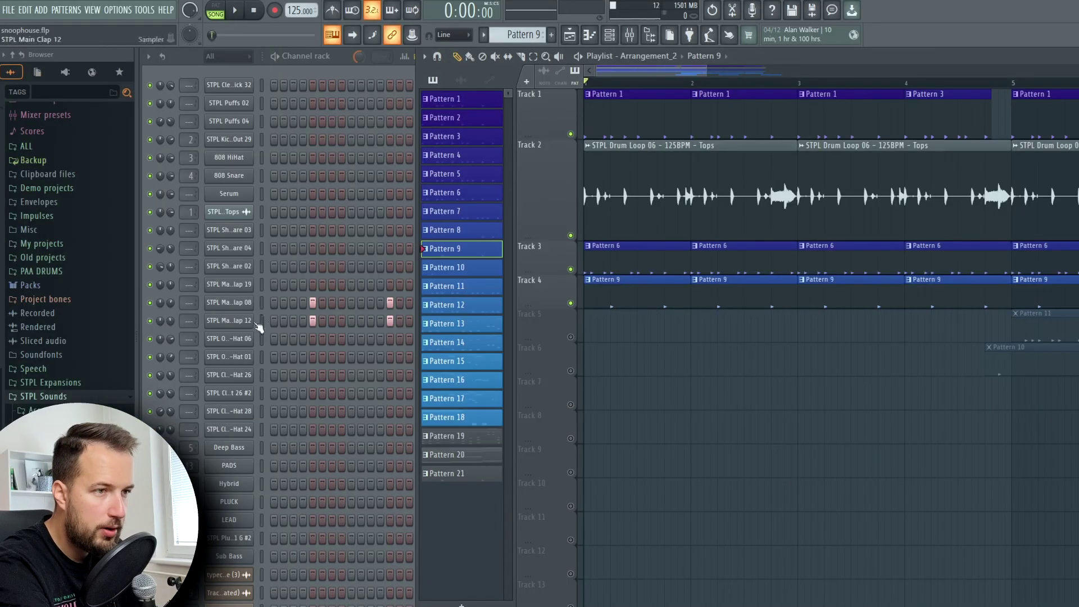
{"action": "left_click", "coordinate": [229, 320]}
{"action": "left_click", "coordinate": [589, 221]}
{"action": "key", "text": "space"}
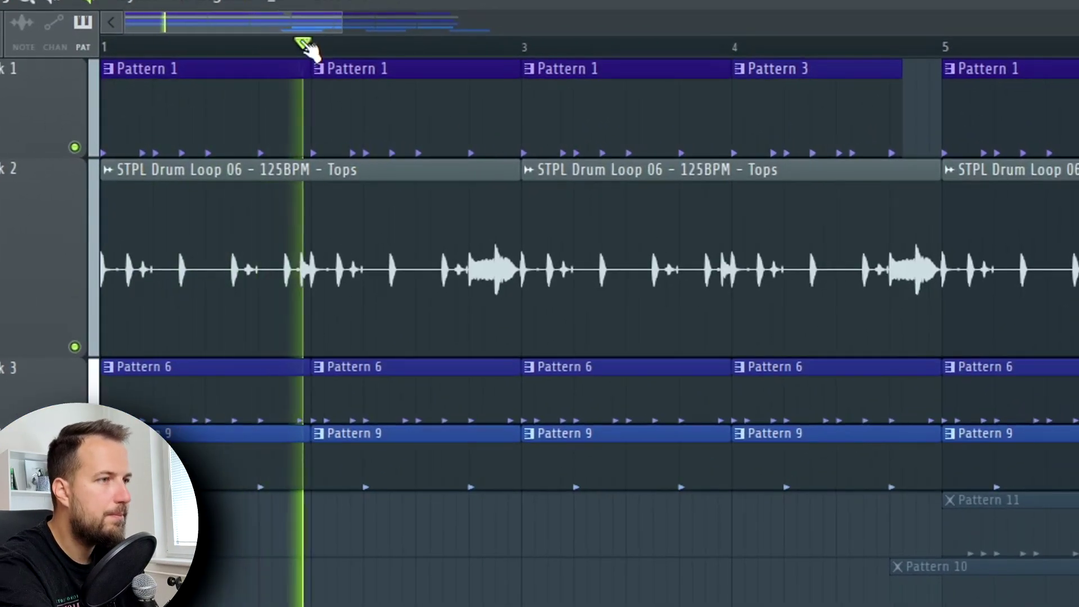
{"action": "key", "text": "space"}
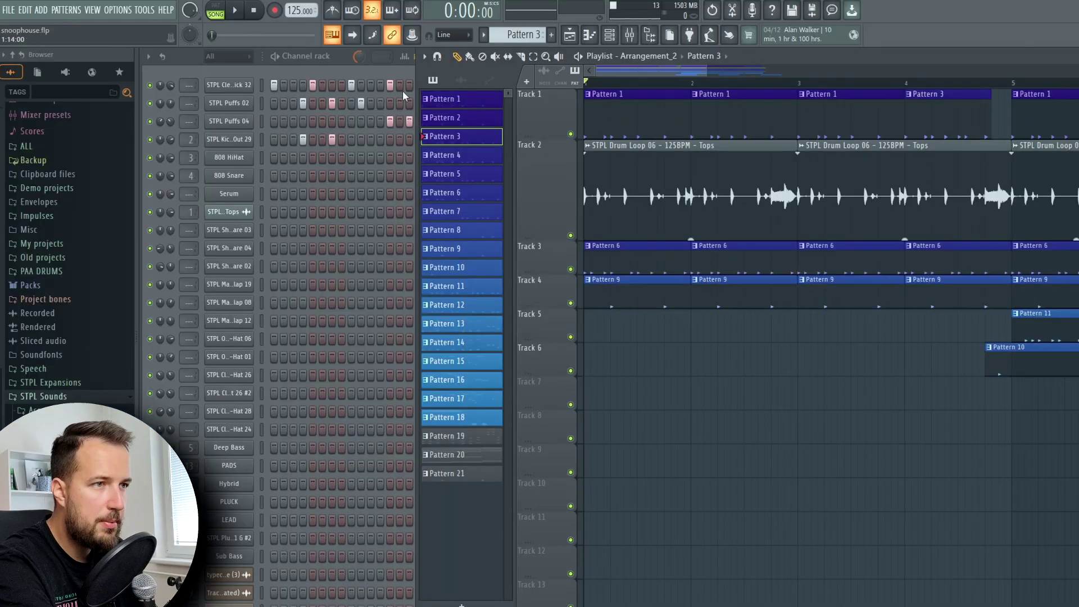
Audition the STPL Puffs 04 channel in Pattern 3 and play the pattern on its own
{"action": "left_click", "coordinate": [402, 96]}
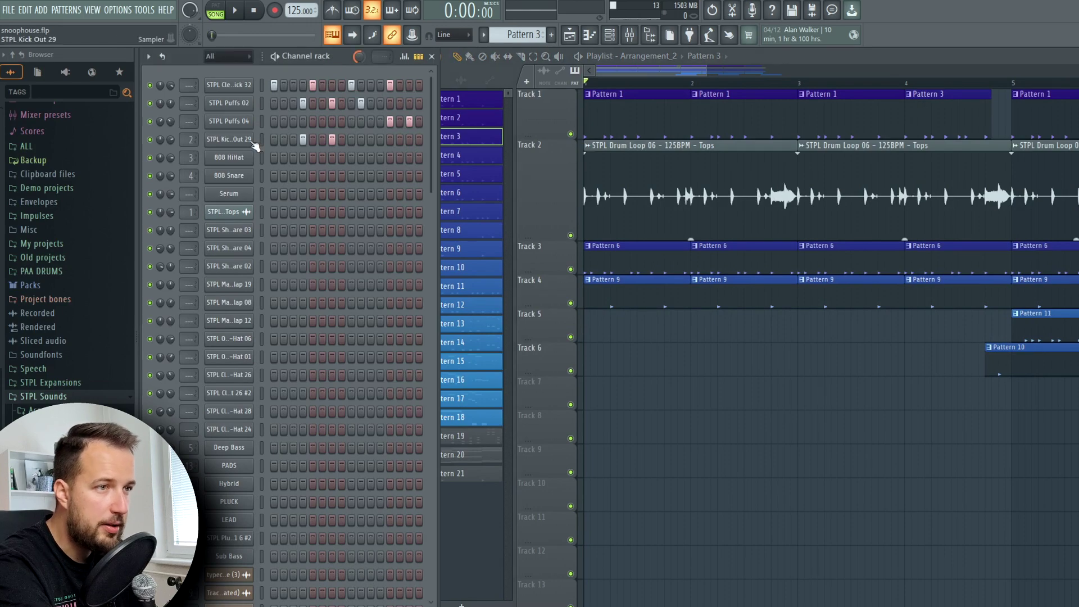
{"action": "left_click", "coordinate": [236, 124]}
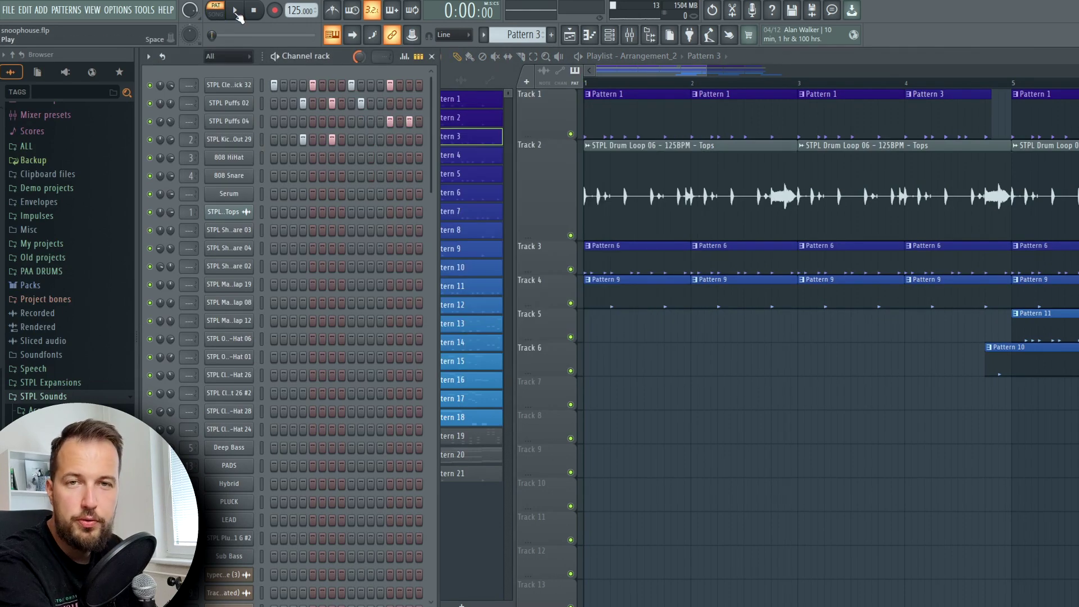
{"action": "left_click", "coordinate": [236, 10]}
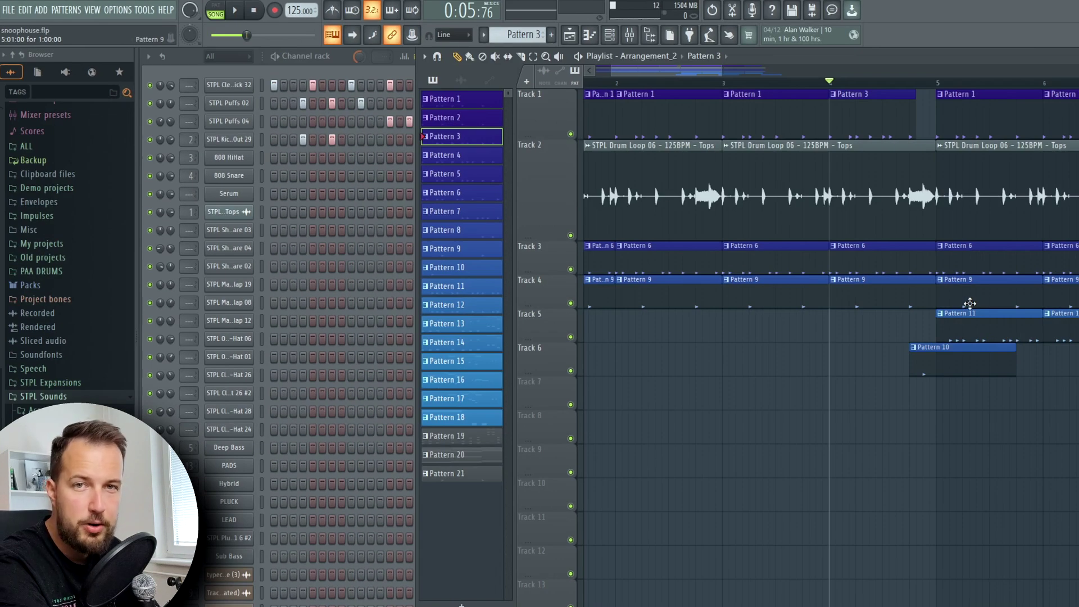
Select Pattern 11, audition its STPL Open Hi-Hat 01 channel and play the hi-hat pattern
{"action": "left_click", "coordinate": [985, 322]}
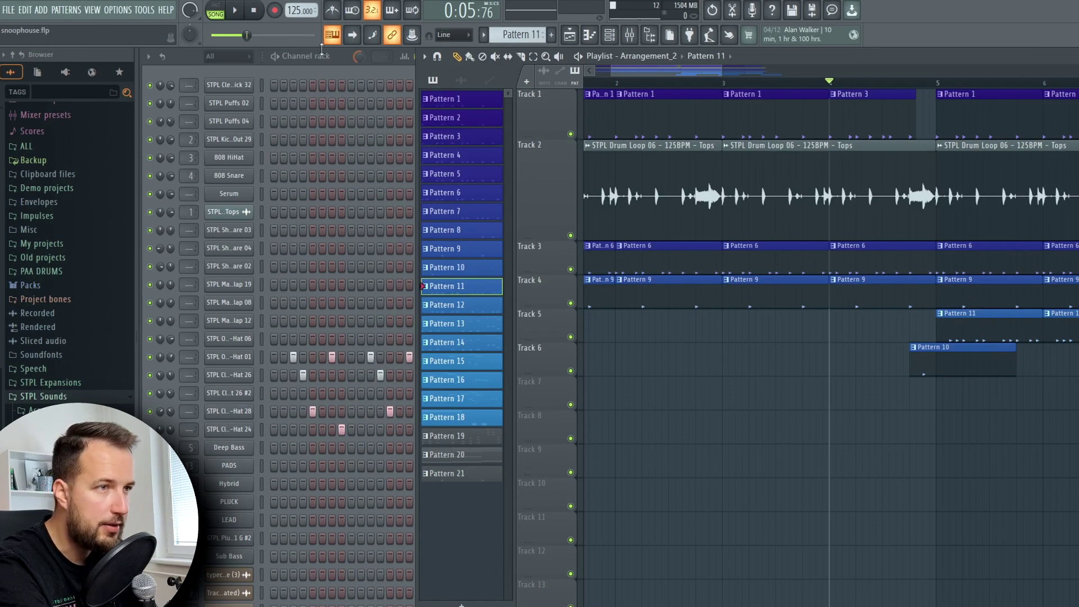
{"action": "left_click", "coordinate": [335, 61]}
{"action": "left_click", "coordinate": [229, 356]}
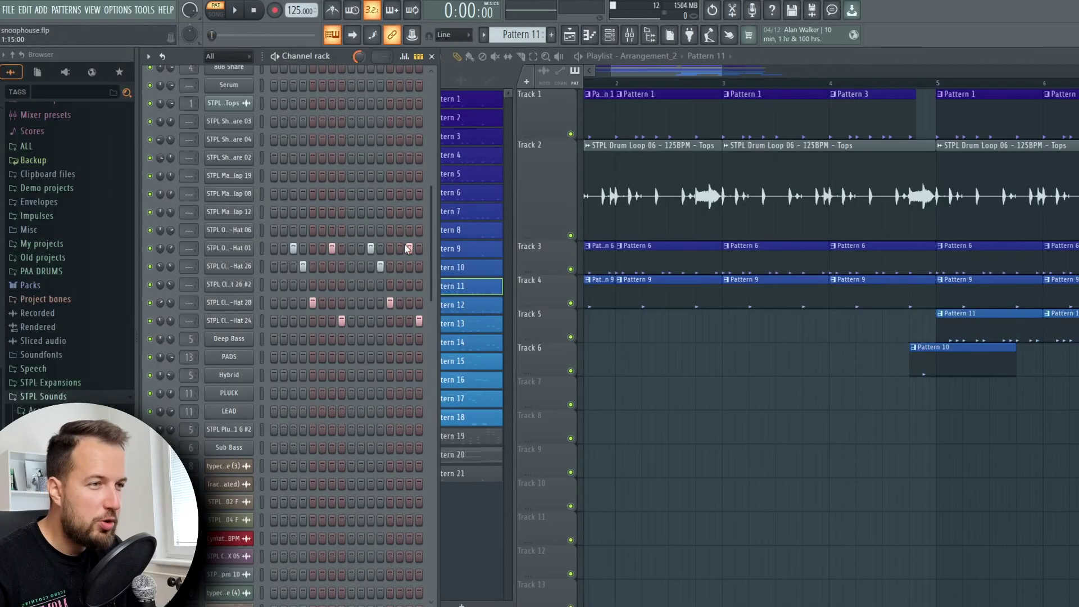
{"action": "key", "text": "space"}
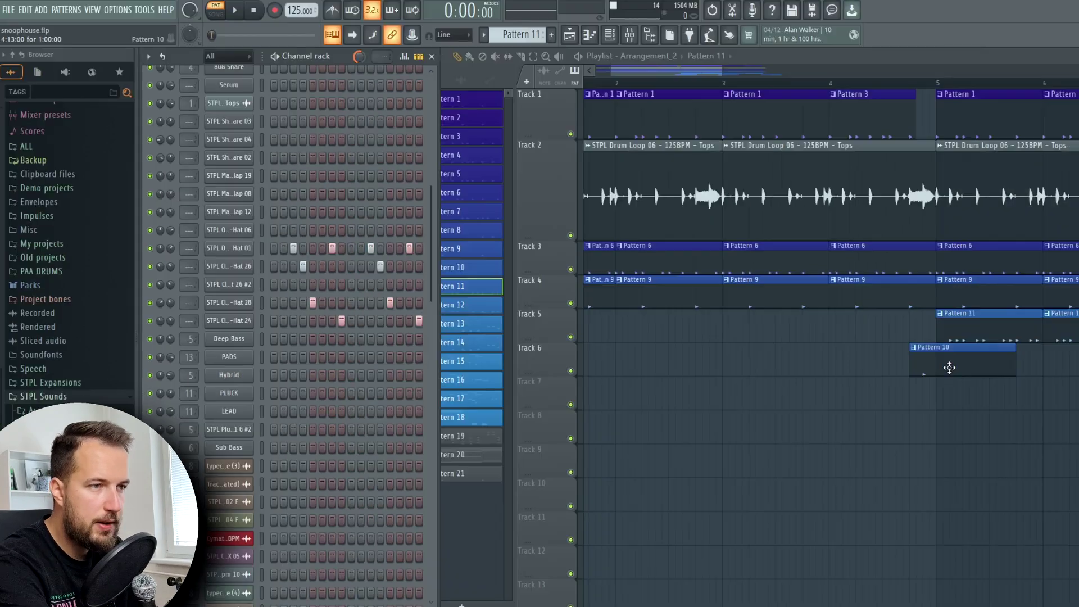
Audition the STPL Open Hi-Hat 06 sample of Pattern 10 and follow the arrangement's playback past bar 5
{"action": "left_click", "coordinate": [427, 272]}
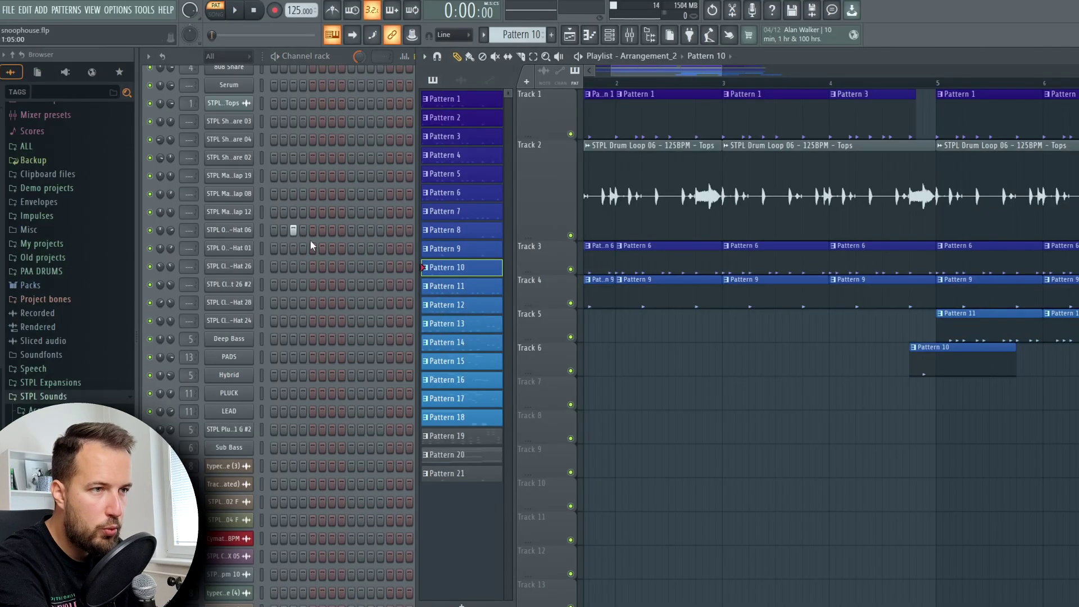
{"action": "left_click", "coordinate": [238, 231]}
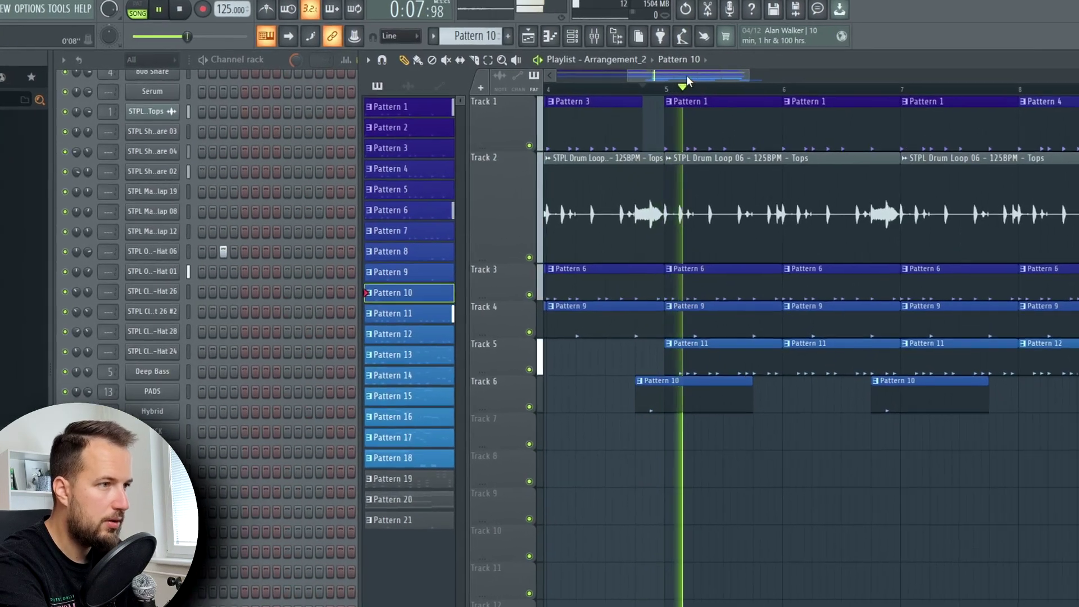
{"action": "left_click_drag", "start_coordinate": [710, 70], "coordinate": [721, 70]}
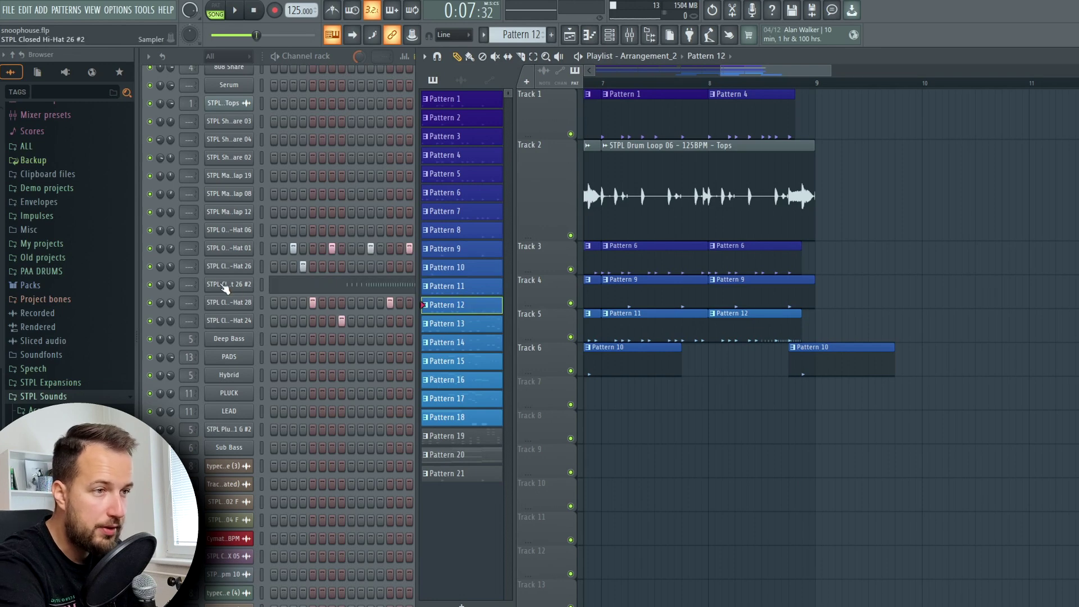
Open the STPL Closed Hi-Hat 26 #2 notes of Pattern 12 in the piano roll and add an E5 note at bar 2
{"action": "left_click", "coordinate": [353, 286]}
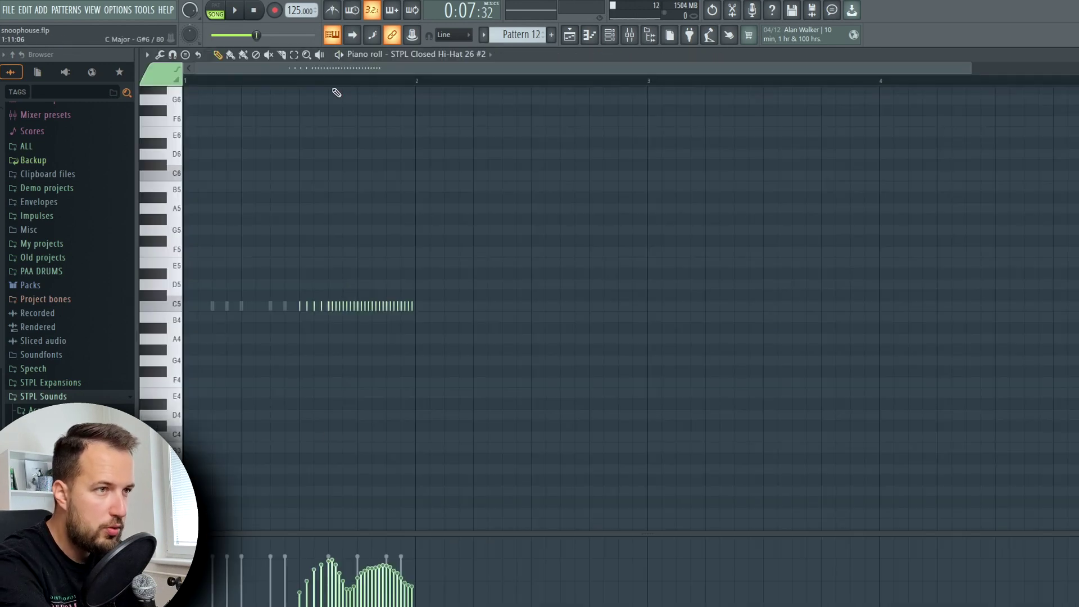
{"action": "scroll", "coordinate": [340, 92], "scroll_direction": "up", "scroll_amount": 3}
{"action": "left_click", "coordinate": [481, 263]}
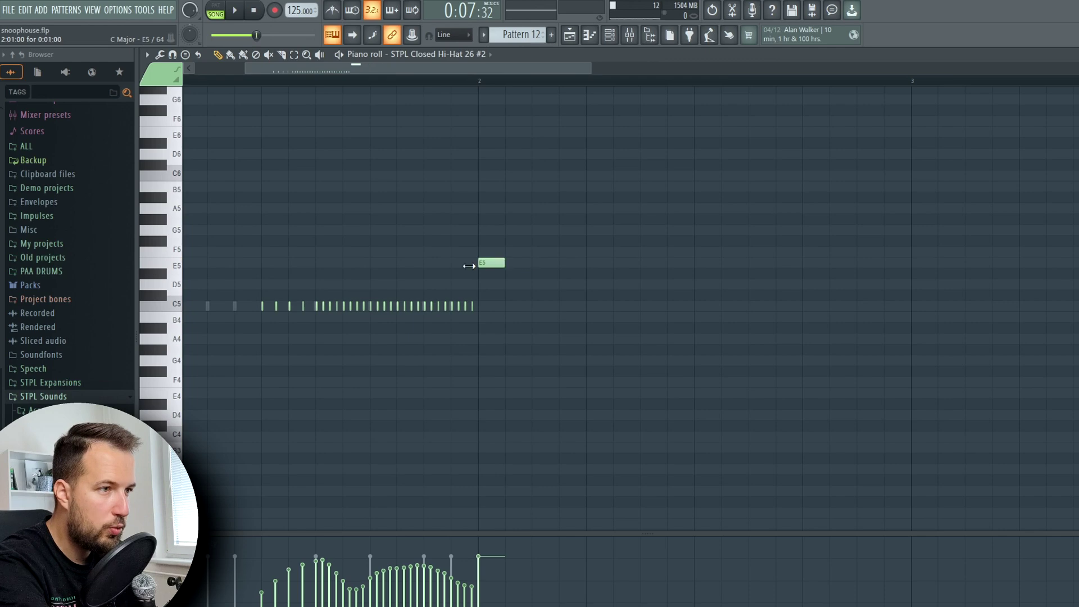
Duplicate the E5 note into a continuous run and rescale it to try different hi-hat roll speeds with rising velocities
{"action": "key", "text": "ctrl+b"}
{"action": "key", "text": "ctrl+b"}
{"action": "key", "text": "ctrl+b"}
{"action": "key", "text": "ctrl+b"}
{"action": "key", "text": "ctrl+b"}
{"action": "key", "text": "ctrl+b"}
{"action": "key", "text": "ctrl+b"}
{"action": "key", "text": "ctrl+b"}
{"action": "key", "text": "ctrl+b"}
{"action": "key", "text": "ctrl+b"}
{"action": "key", "text": "ctrl+b"}
{"action": "key", "text": "ctrl+b"}
{"action": "key", "text": "ctrl+b"}
{"action": "key", "text": "ctrl+b"}
{"action": "key", "text": "ctrl+b"}
{"action": "left_click_drag", "start_coordinate": [995, 204], "coordinate": [445, 274]}
{"action": "left_click_drag", "start_coordinate": [929, 264], "coordinate": [551, 264]}
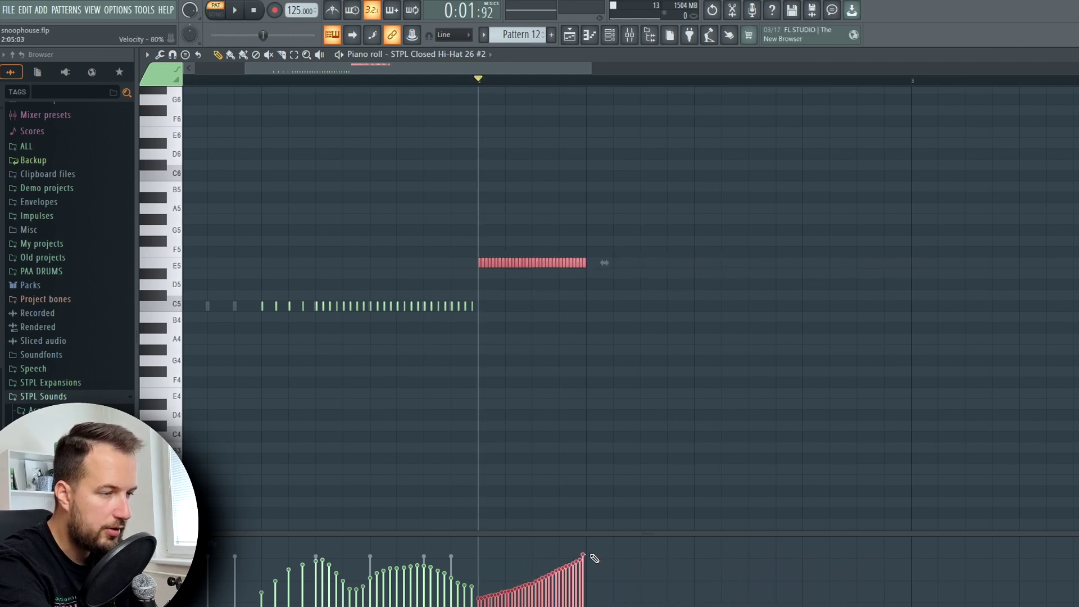
{"action": "left_click_drag", "start_coordinate": [605, 263], "coordinate": [712, 262]}
{"action": "key", "text": "space"}
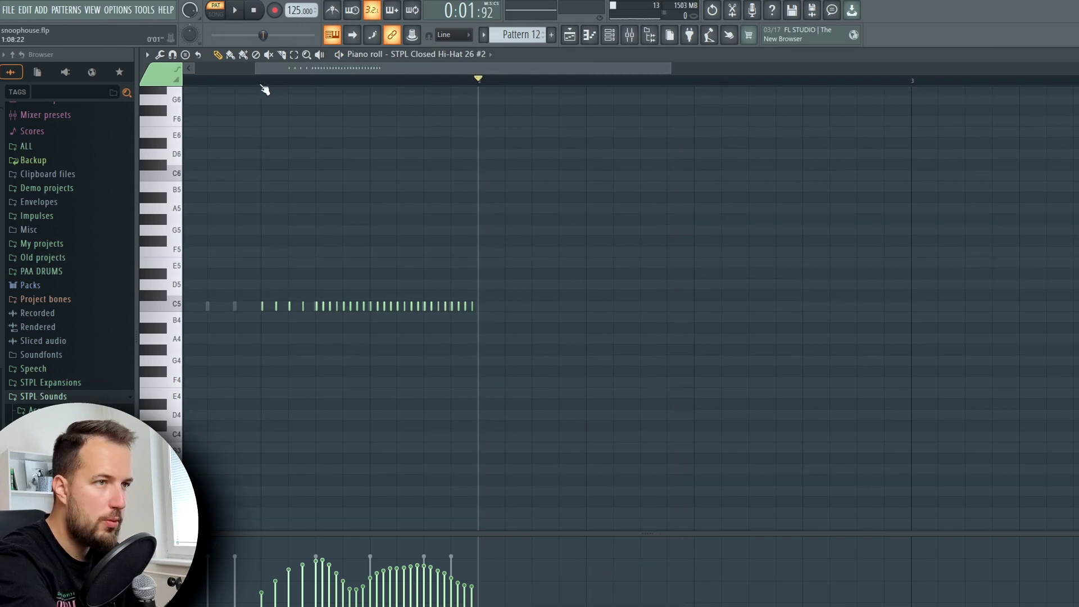
Place the playhead at the start of the hi-hat roll and show note panning in the piano roll's control lane
{"action": "left_click", "coordinate": [403, 81]}
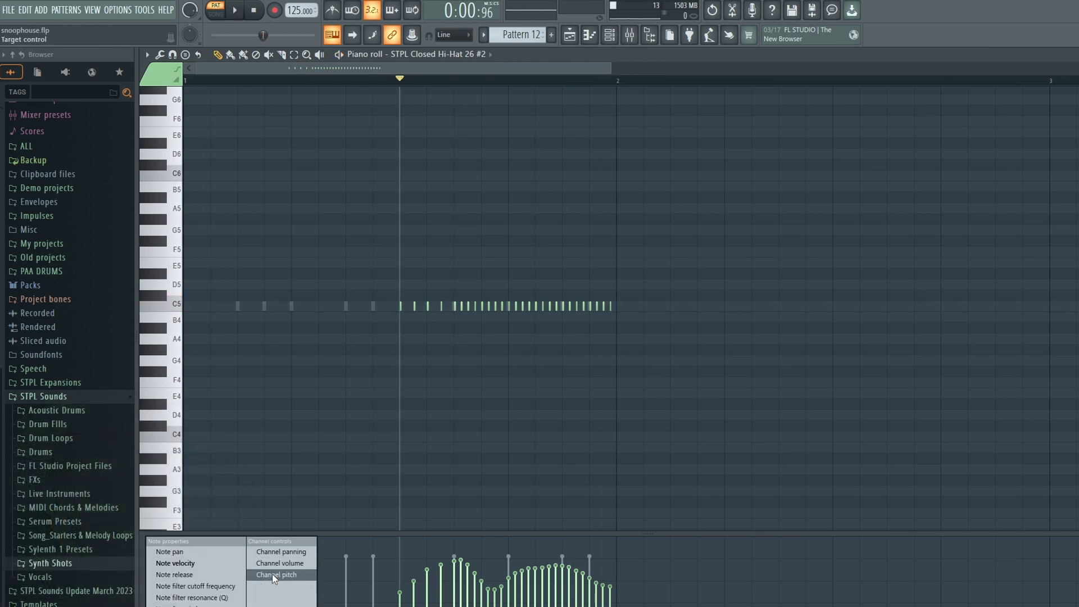
{"action": "left_click", "coordinate": [170, 551]}
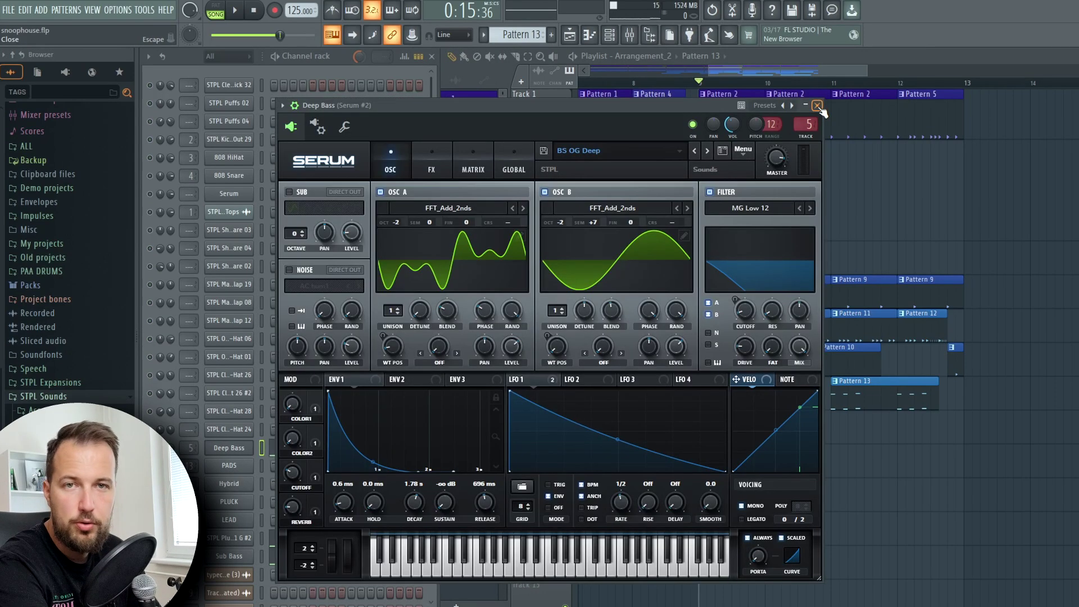
Close the Deep Bass synth and inspect the STPL Pluck 01 G #2 sampler and the Sub Bass synth
{"action": "left_click", "coordinate": [817, 106]}
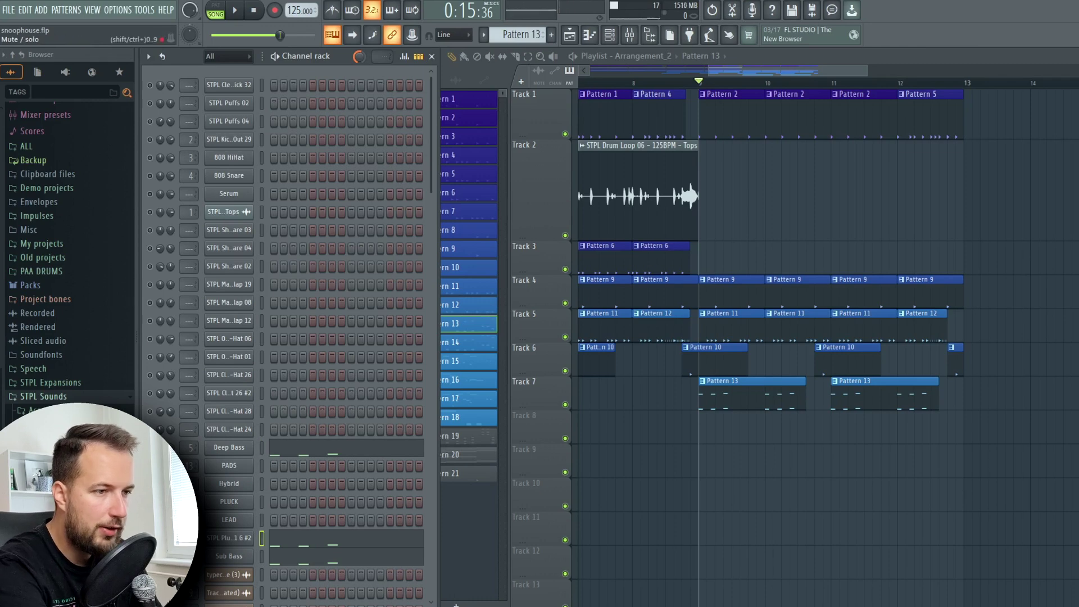
{"action": "left_click", "coordinate": [247, 538]}
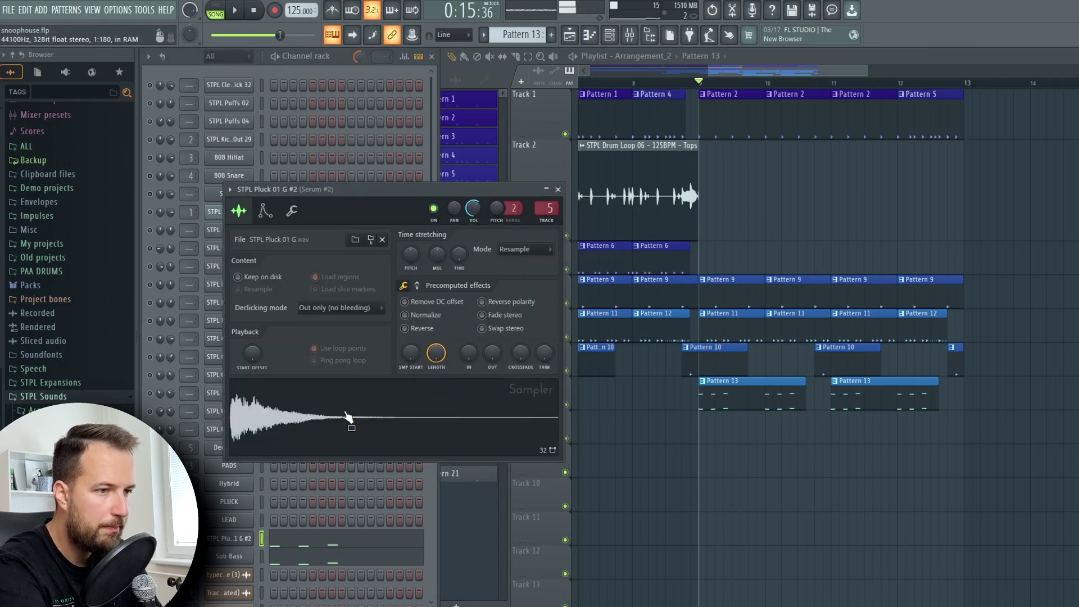
{"action": "left_click", "coordinate": [239, 555]}
{"action": "left_click", "coordinate": [262, 557]}
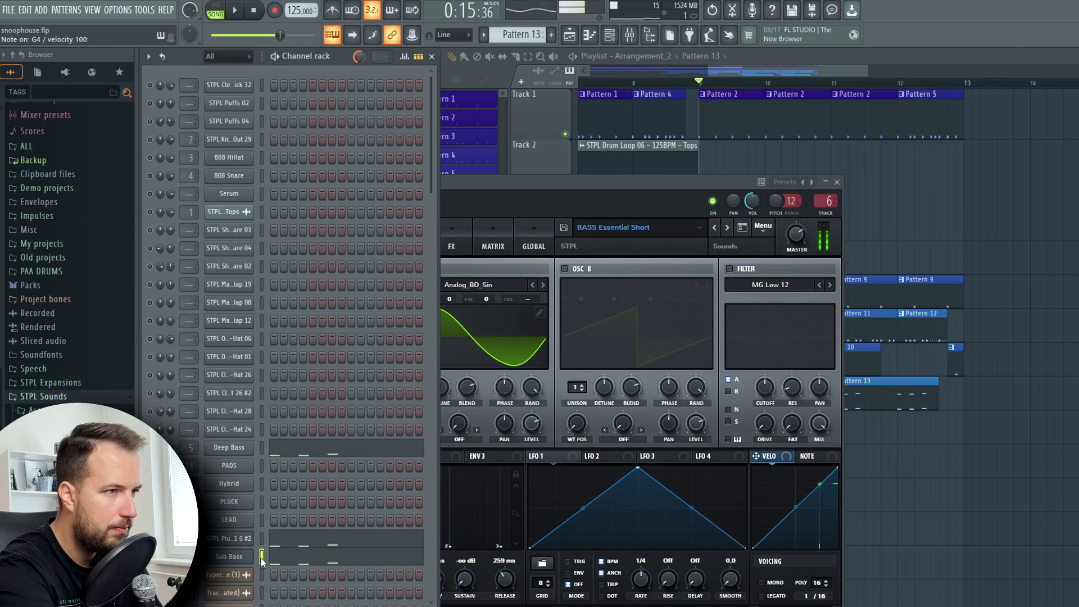
Play Pattern 13 on its own in pattern mode and look through its Sub Bass notes
{"action": "left_click", "coordinate": [216, 12]}
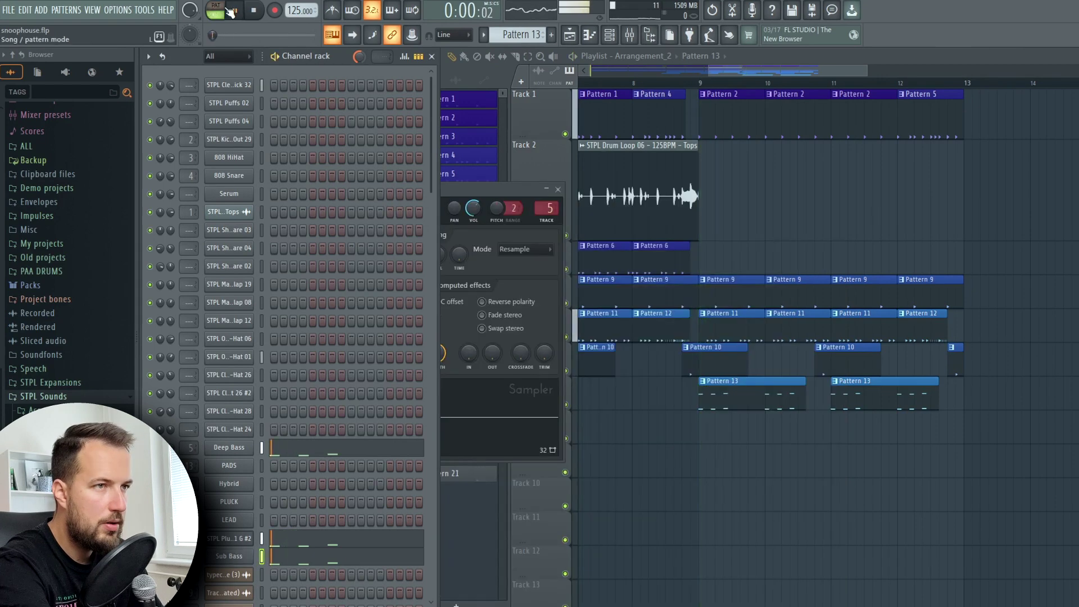
{"action": "key", "text": "space"}
{"action": "key", "text": "space"}
{"action": "left_click", "coordinate": [355, 559]}
{"action": "scroll", "coordinate": [386, 409], "scroll_direction": "down", "scroll_amount": 4}
{"action": "scroll", "coordinate": [298, 399], "scroll_direction": "up", "scroll_amount": 2}
{"action": "key", "text": "space"}
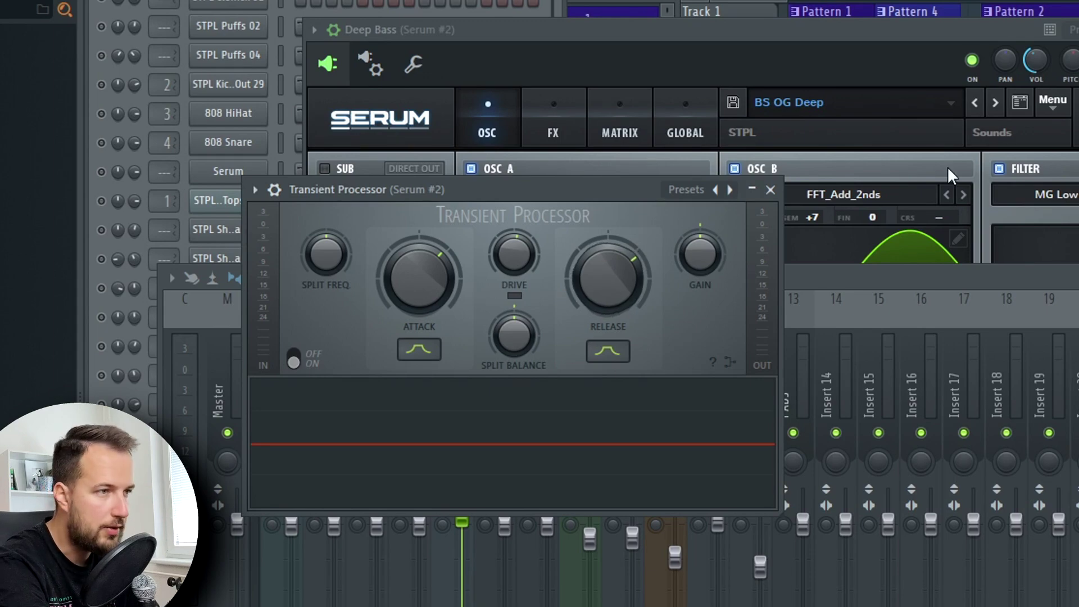
Review the Transient Processor and Fruity parametric EQ 2 on the Deep Bass mixer track, and play Pattern 13
{"action": "left_click", "coordinate": [771, 190]}
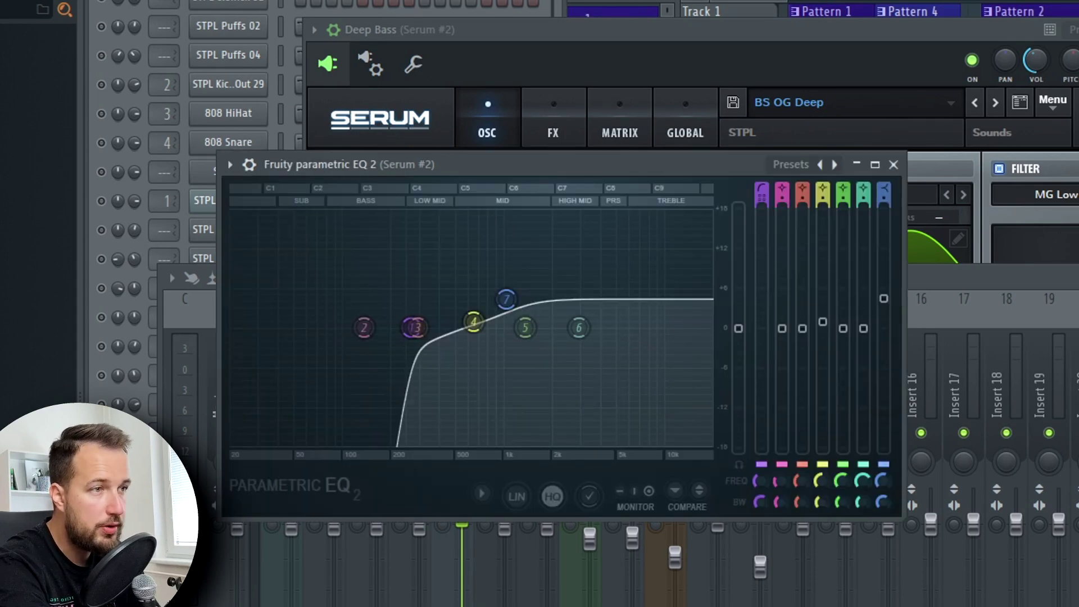
{"action": "left_click", "coordinate": [359, 11]}
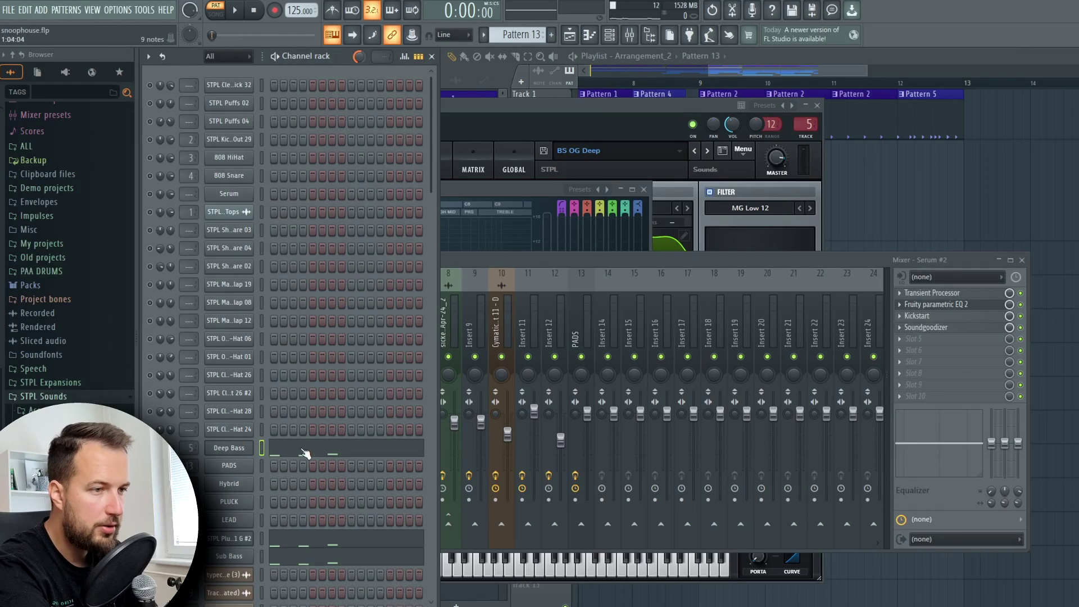
{"action": "key", "text": "space"}
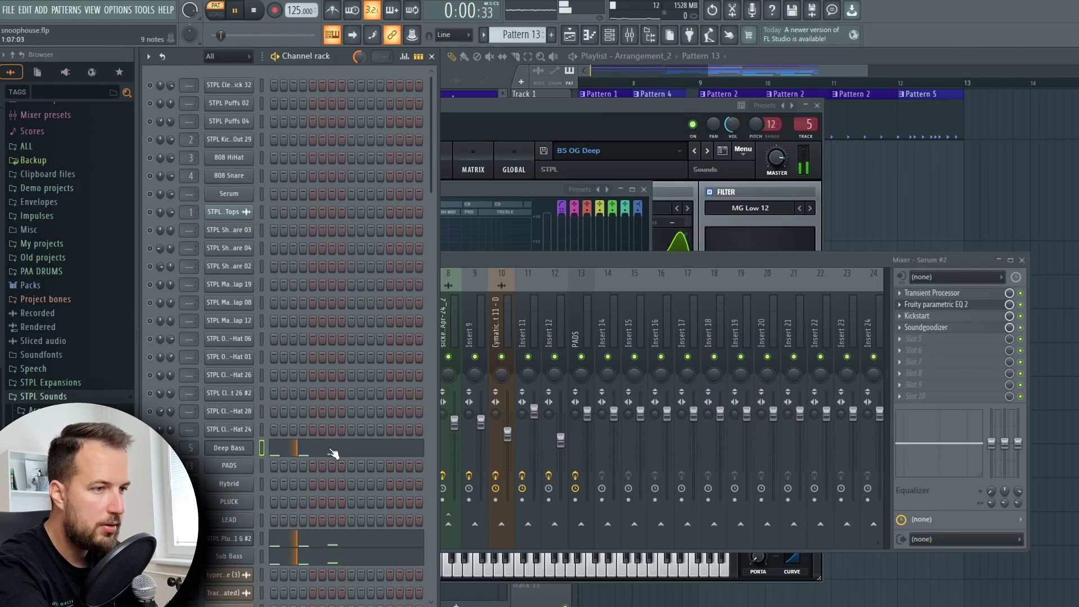
{"action": "key", "text": "space"}
Play the STPL Pluck 01 G #2 layer of Pattern 13 and close the mixer after checking the bass effects
{"action": "left_click", "coordinate": [251, 532]}
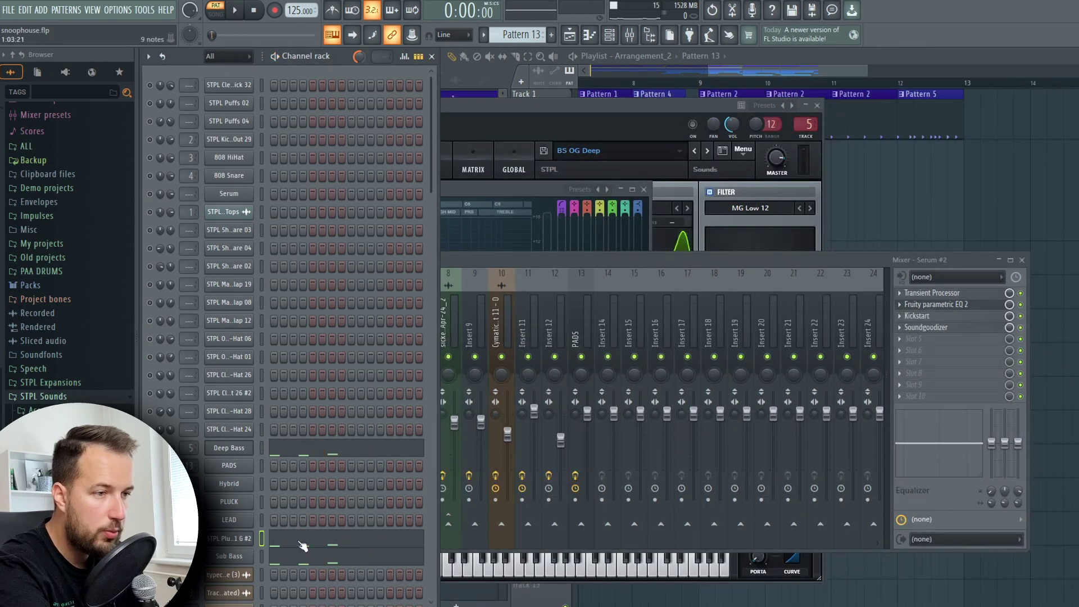
{"action": "left_click", "coordinate": [303, 546]}
{"action": "key", "text": "space"}
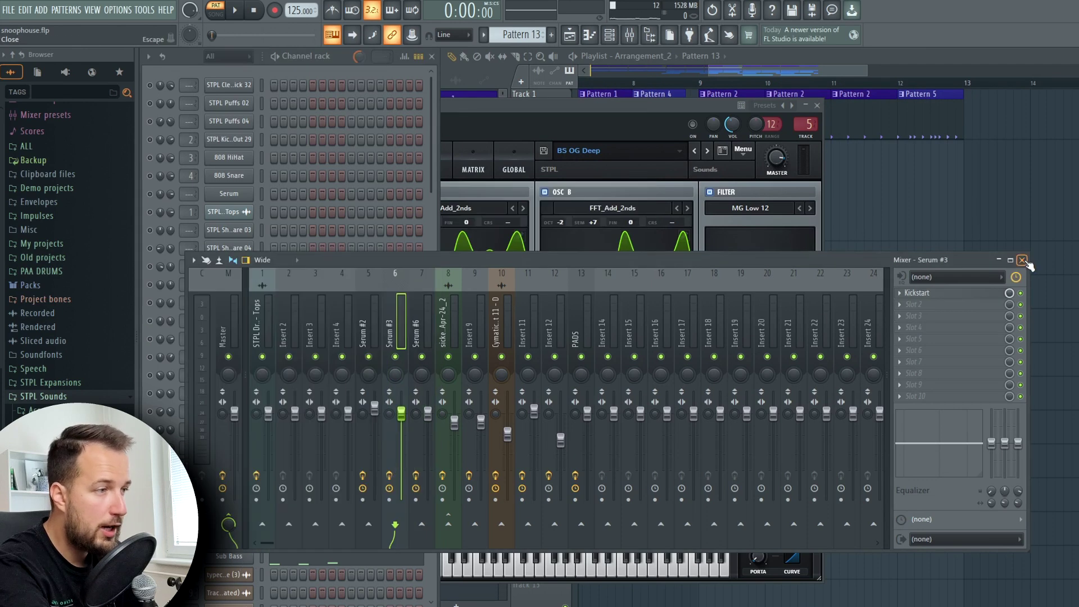
{"action": "left_click", "coordinate": [1023, 261]}
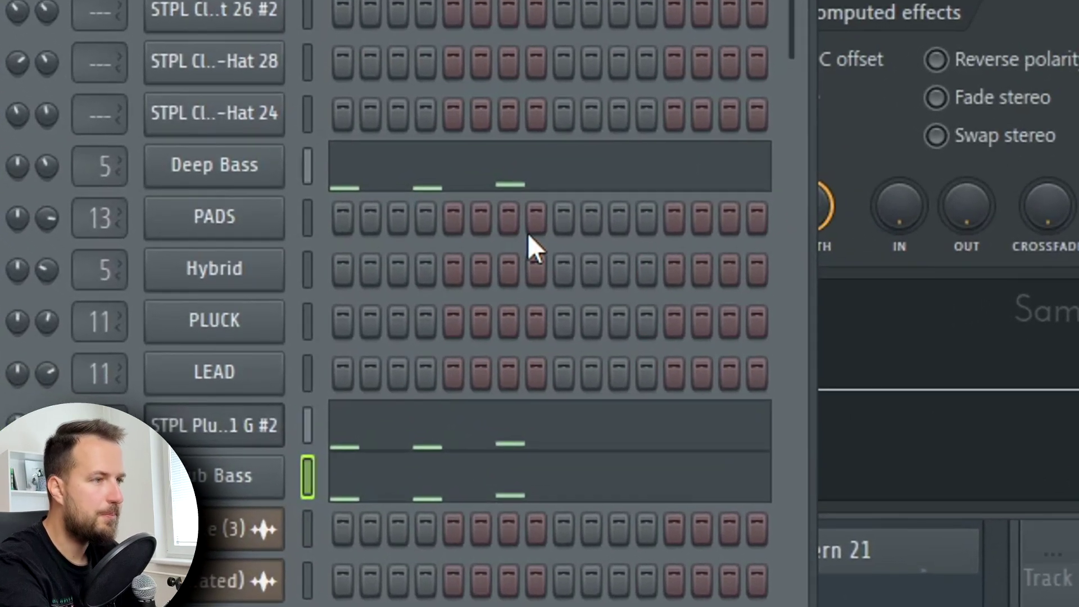
Play the arrangement from bar 9 to hear the Pattern 13 bass with the drums
{"action": "key", "text": "space"}
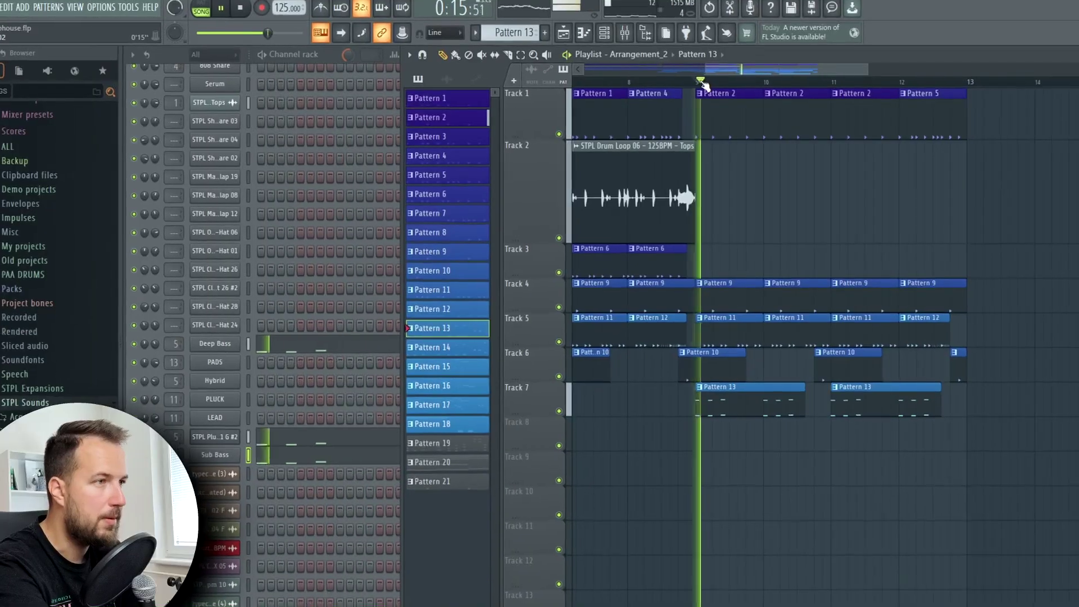
{"action": "scroll", "coordinate": [707, 84], "scroll_direction": "down", "scroll_amount": 2}
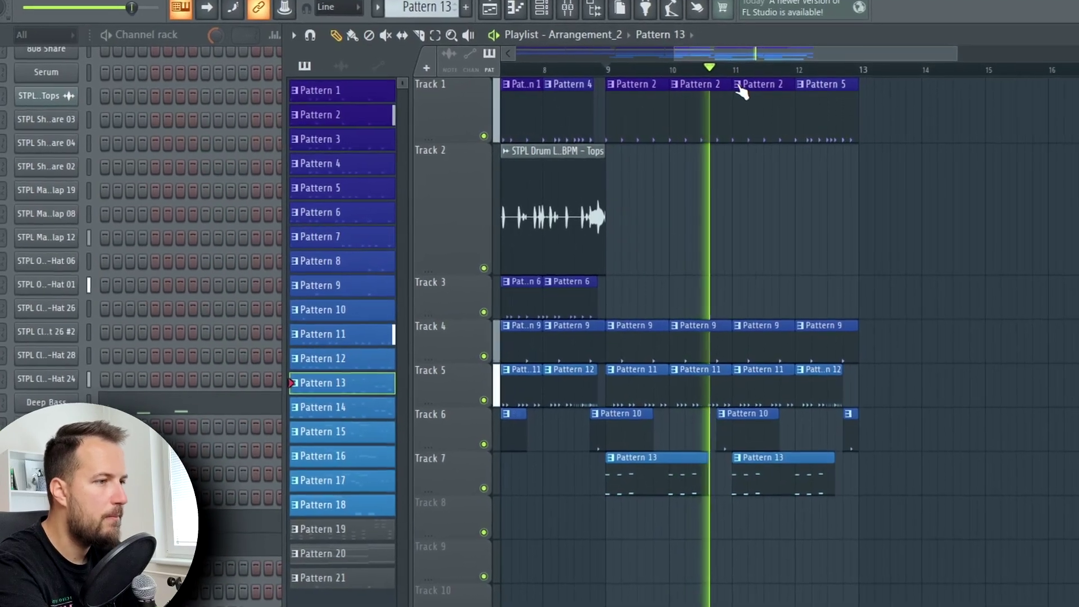
Play the soloed STPL Crash FX 05 clip on Track 14 from bar 9
{"action": "left_click_drag", "start_coordinate": [760, 44], "coordinate": [776, 51]}
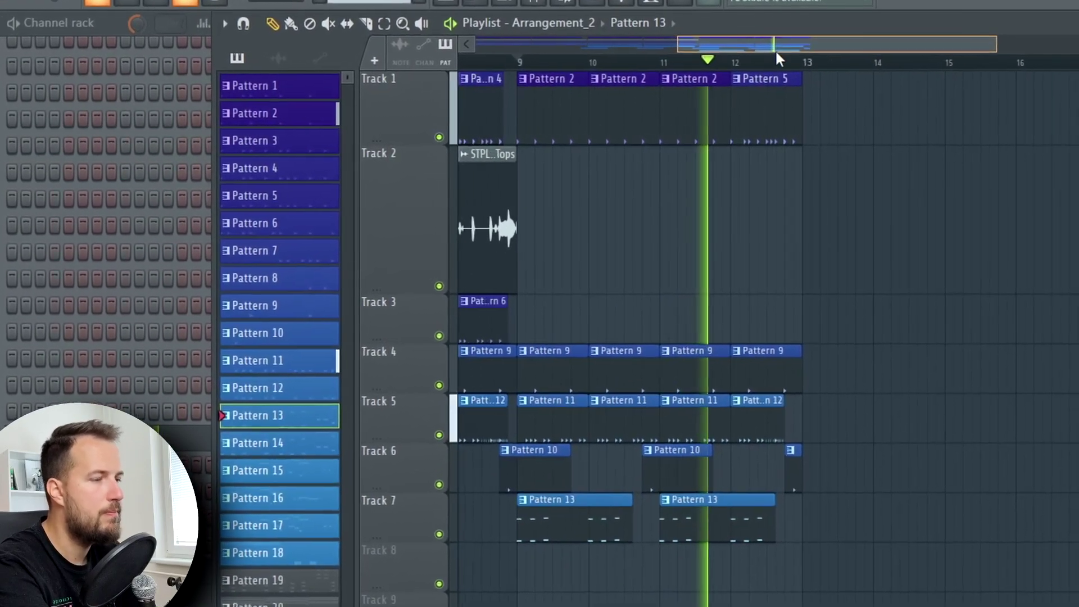
{"action": "left_click_drag", "start_coordinate": [782, 492], "coordinate": [804, 499]}
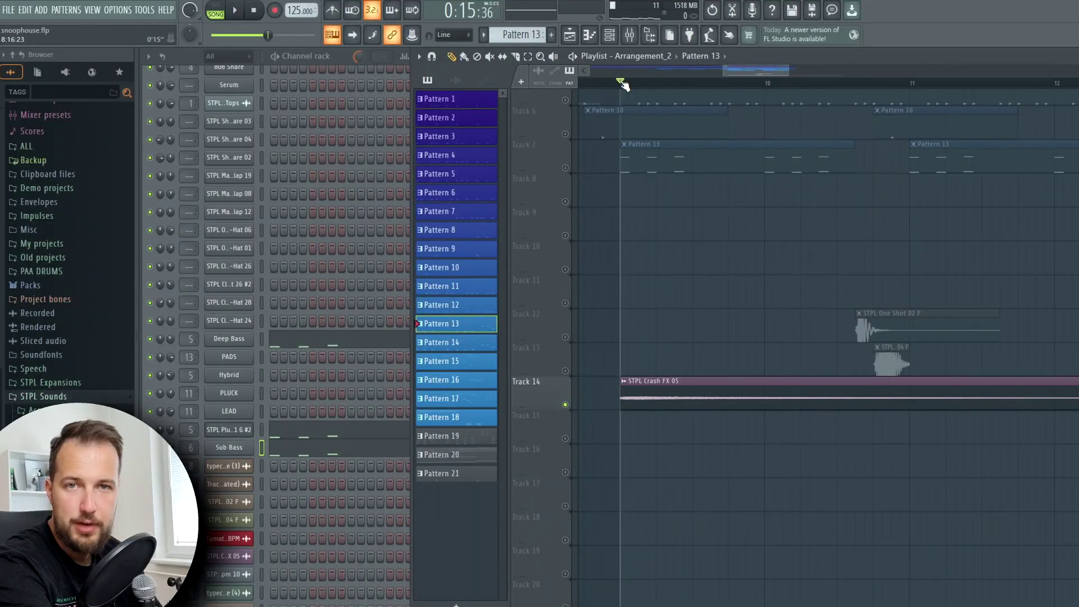
{"action": "scroll", "coordinate": [624, 83], "scroll_direction": "down", "scroll_amount": 1}
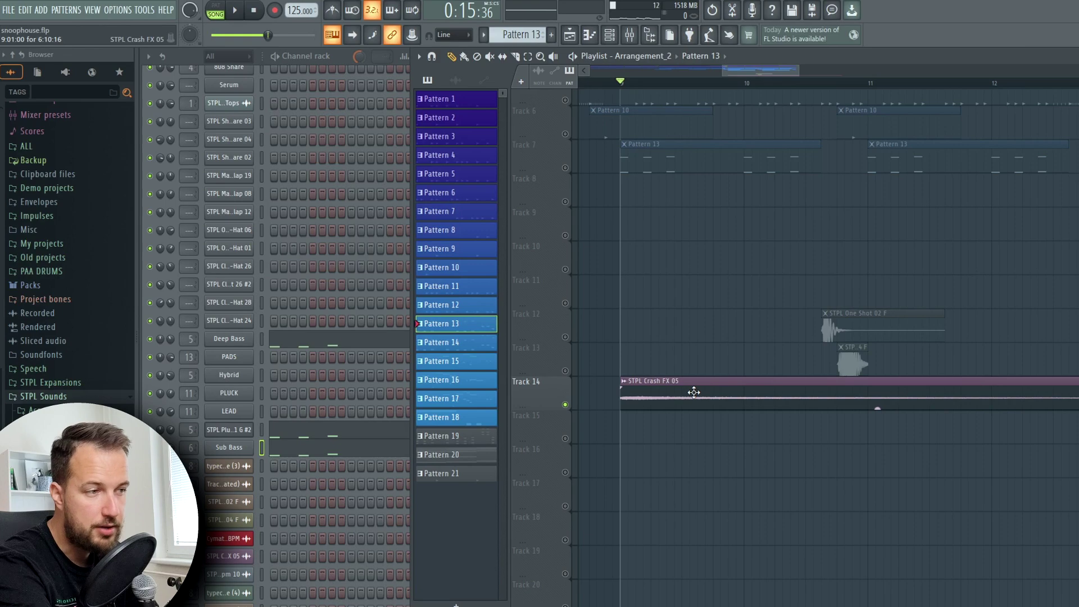
{"action": "key", "text": "space"}
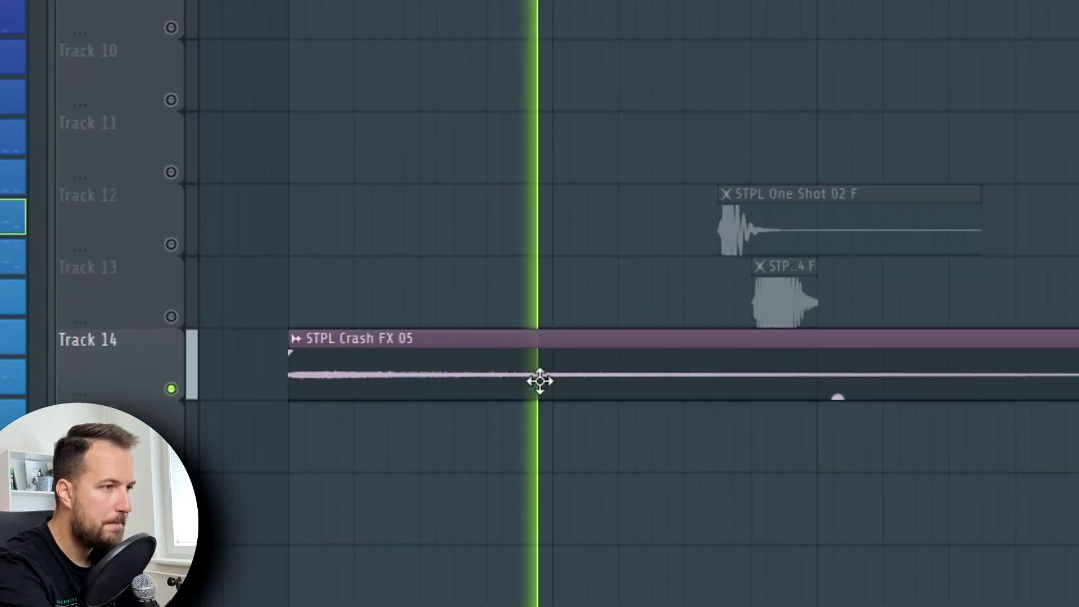
{"action": "key", "text": "space"}
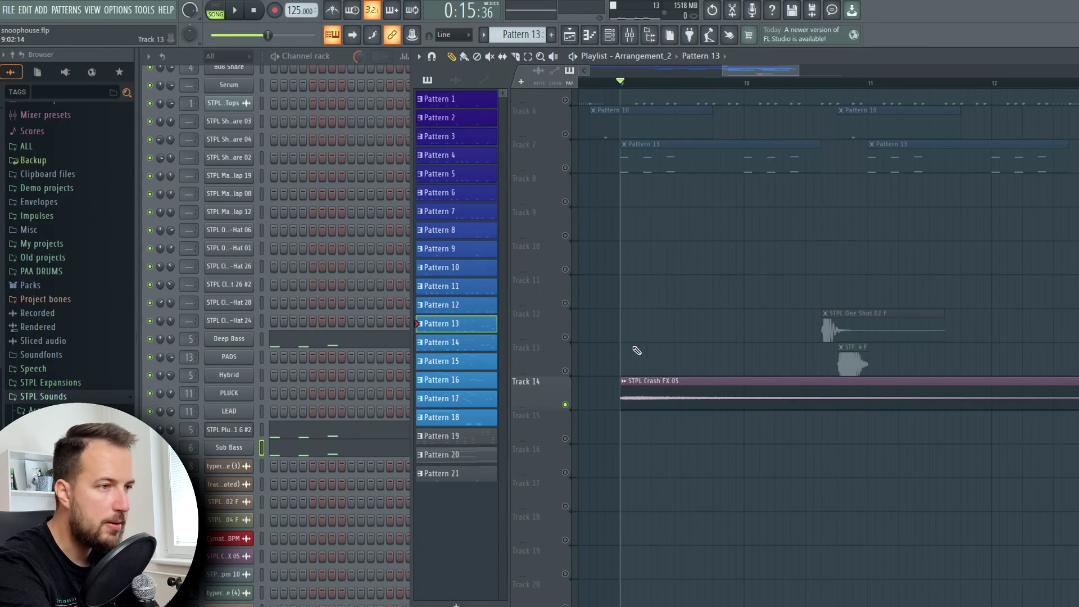
Solo Track 12 and play its STPL One Shot 02 F clip from shortly before bar 11
{"action": "right_click", "coordinate": [565, 337]}
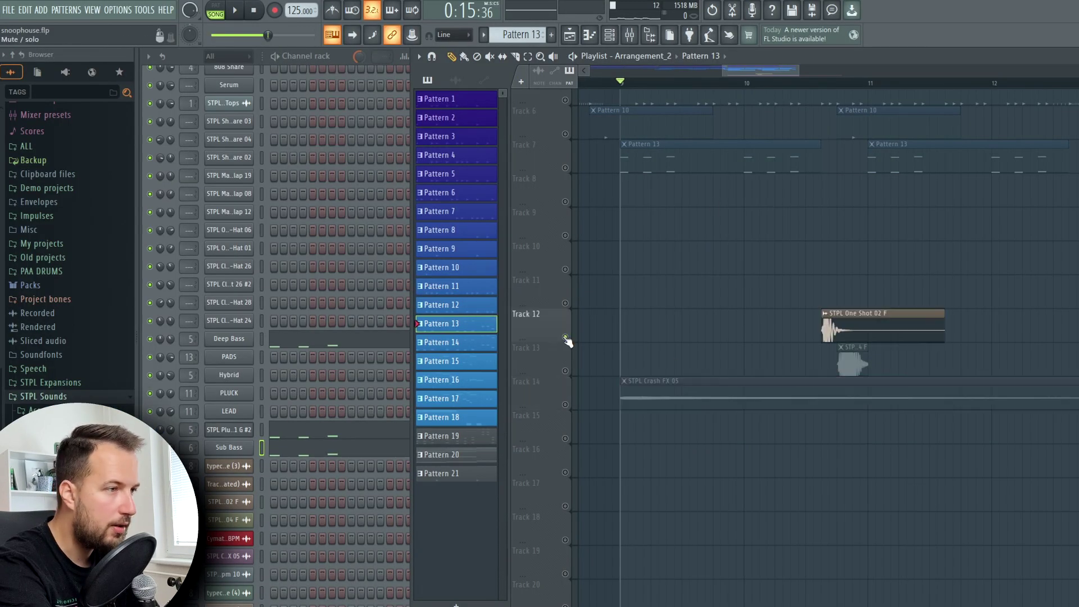
{"action": "left_click", "coordinate": [821, 84]}
{"action": "left_click_drag", "start_coordinate": [768, 72], "coordinate": [776, 74]}
{"action": "left_click", "coordinate": [832, 337]}
{"action": "key", "text": "space"}
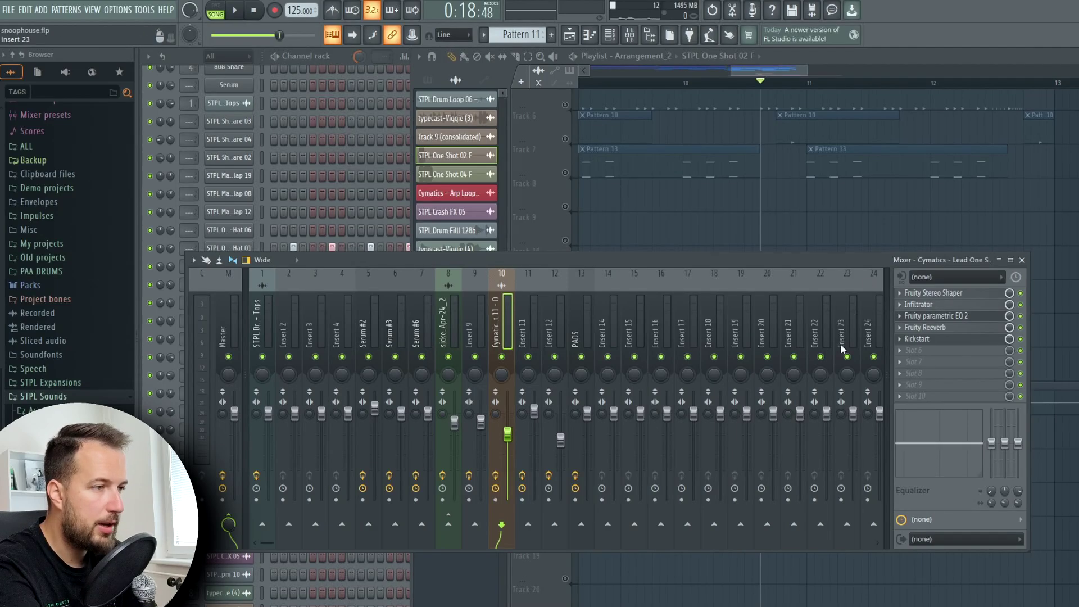
Review the Fruity parametric EQ 2 and Kickstart effects on the Cymatics Lead One Shot mixer track
{"action": "left_click", "coordinate": [935, 308]}
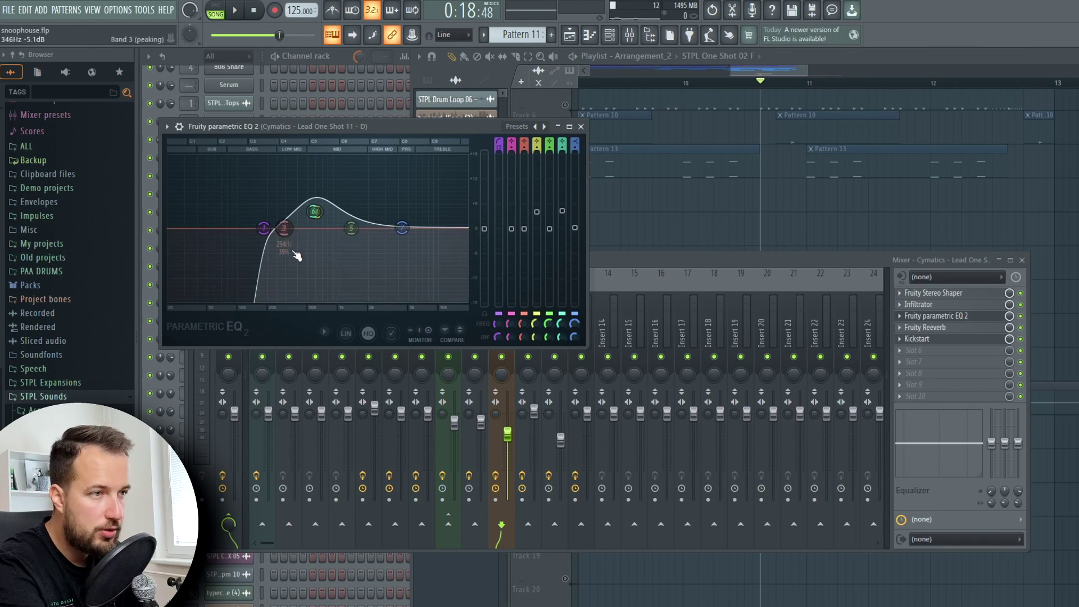
{"action": "left_click", "coordinate": [581, 128]}
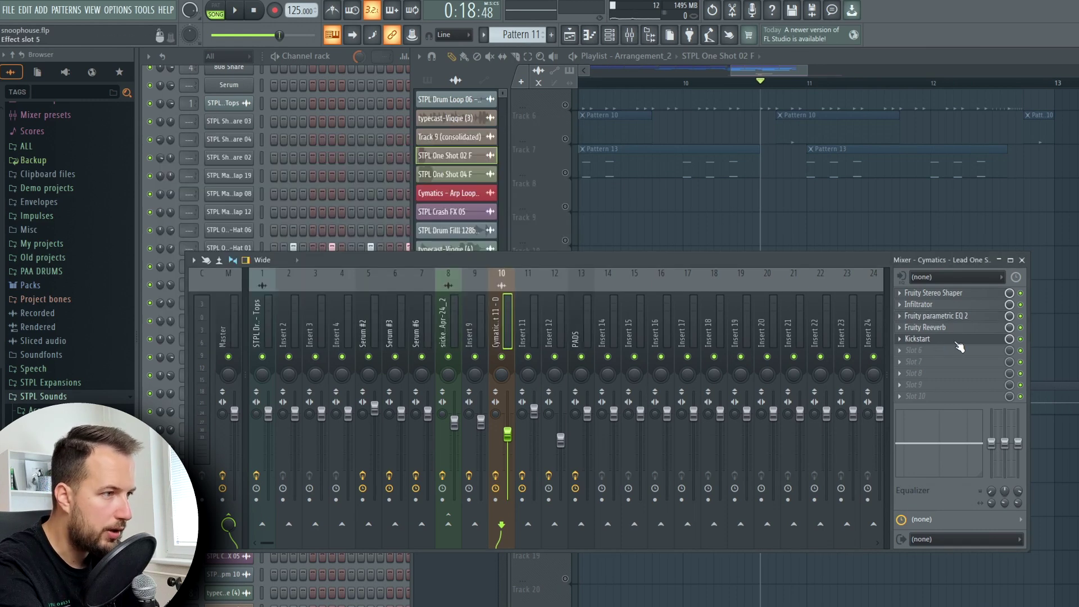
{"action": "left_click", "coordinate": [949, 340]}
{"action": "left_click", "coordinate": [599, 205]}
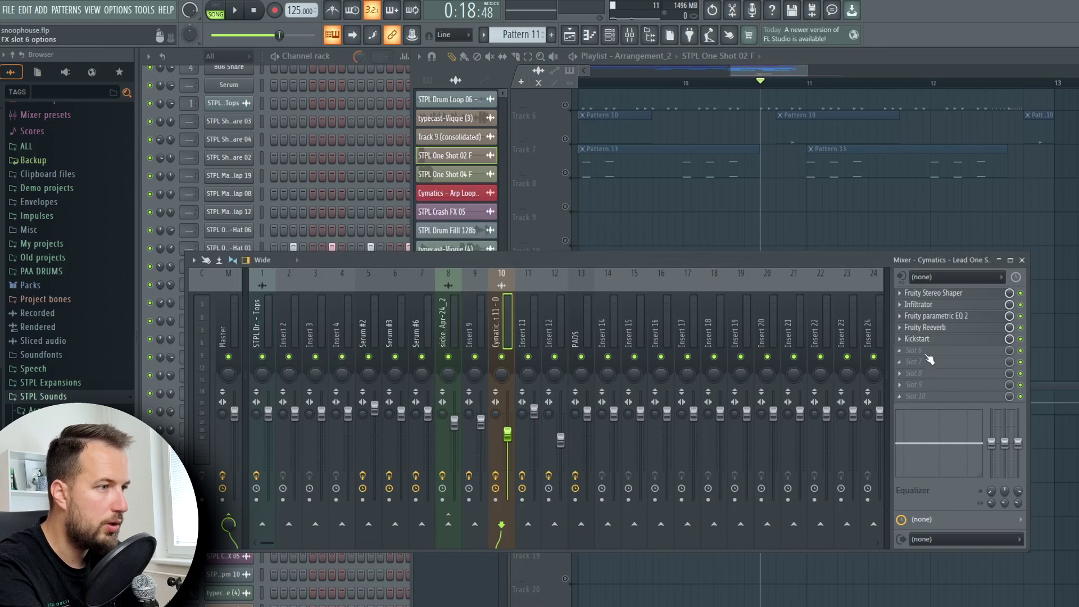
Try Gross Beat in effect slot 6 with the Repeater preset and its Sidechain a volume envelope
{"action": "left_click", "coordinate": [930, 351]}
{"action": "left_click", "coordinate": [843, 56]}
{"action": "left_click", "coordinate": [627, 164]}
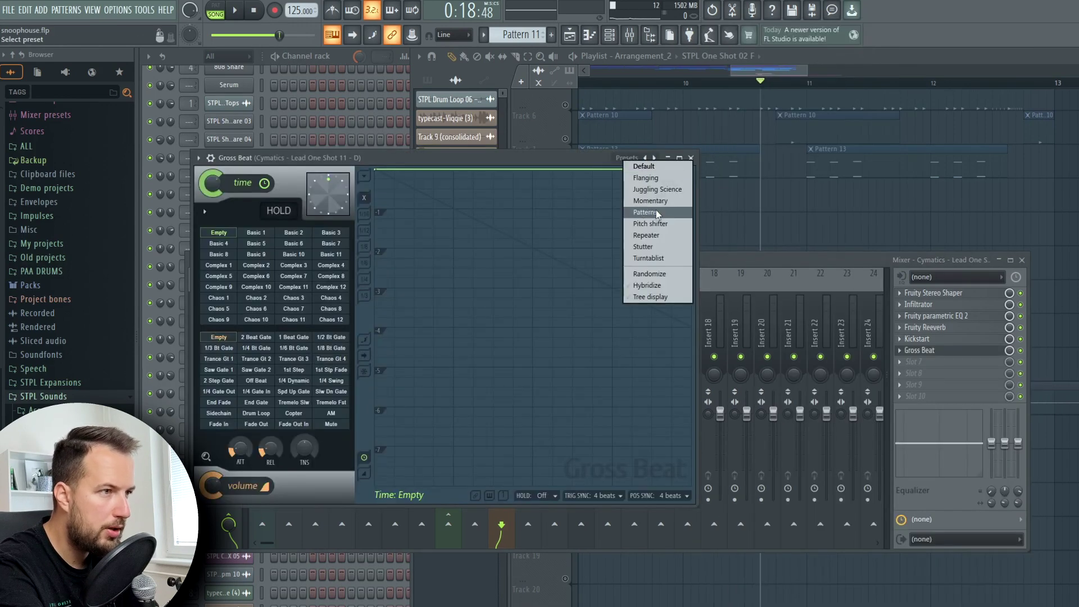
{"action": "left_click", "coordinate": [664, 235]}
{"action": "left_click", "coordinate": [219, 424]}
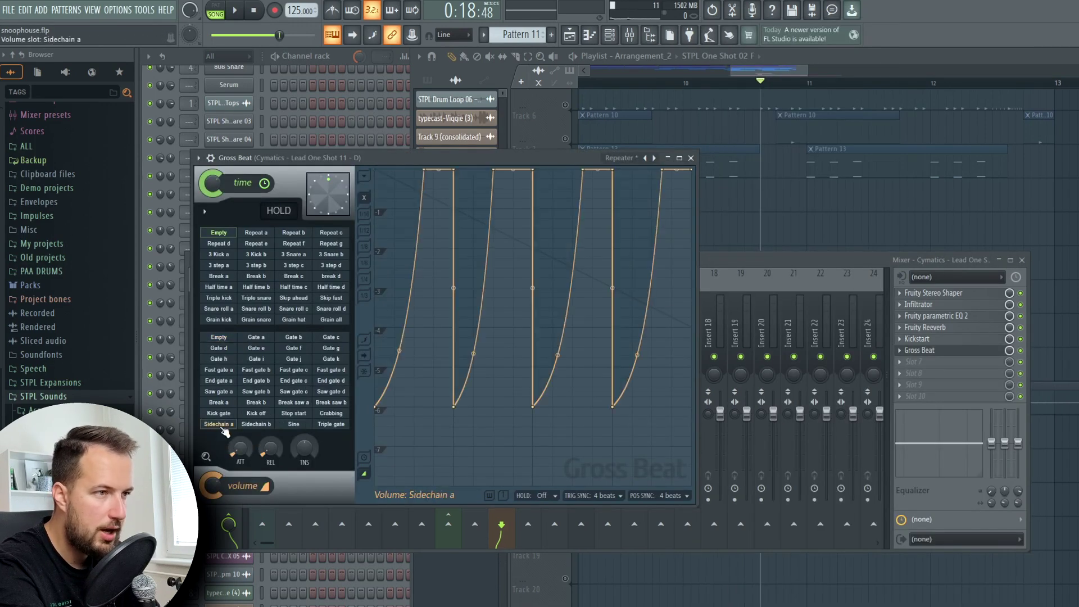
{"action": "left_click", "coordinate": [691, 159]}
{"action": "left_click", "coordinate": [900, 351]}
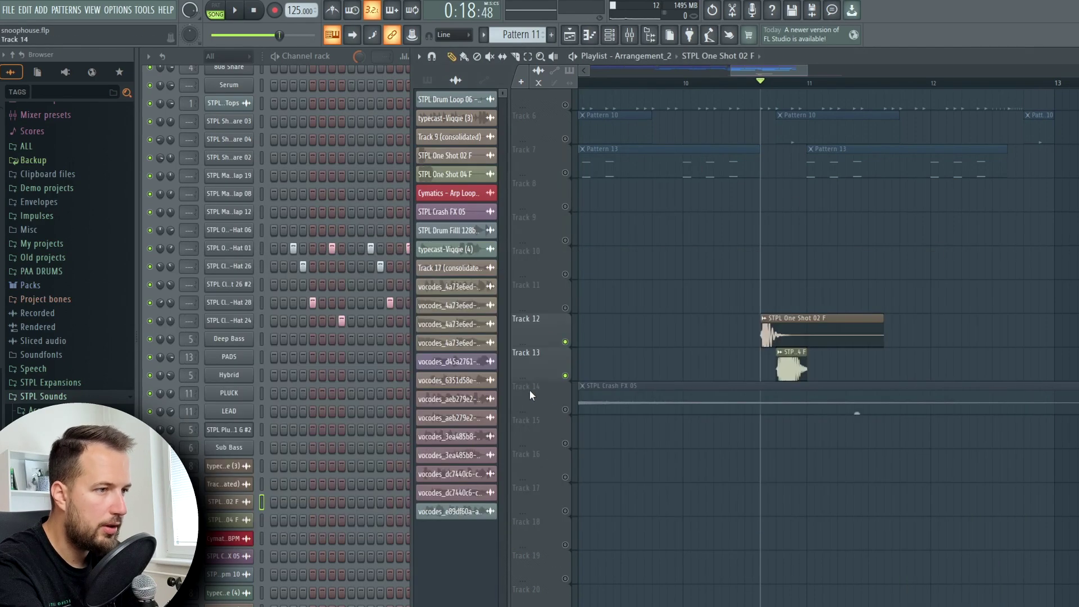
Solo Track 14 and release the solo again
{"action": "right_click", "coordinate": [565, 410]}
{"action": "right_click", "coordinate": [566, 410]}
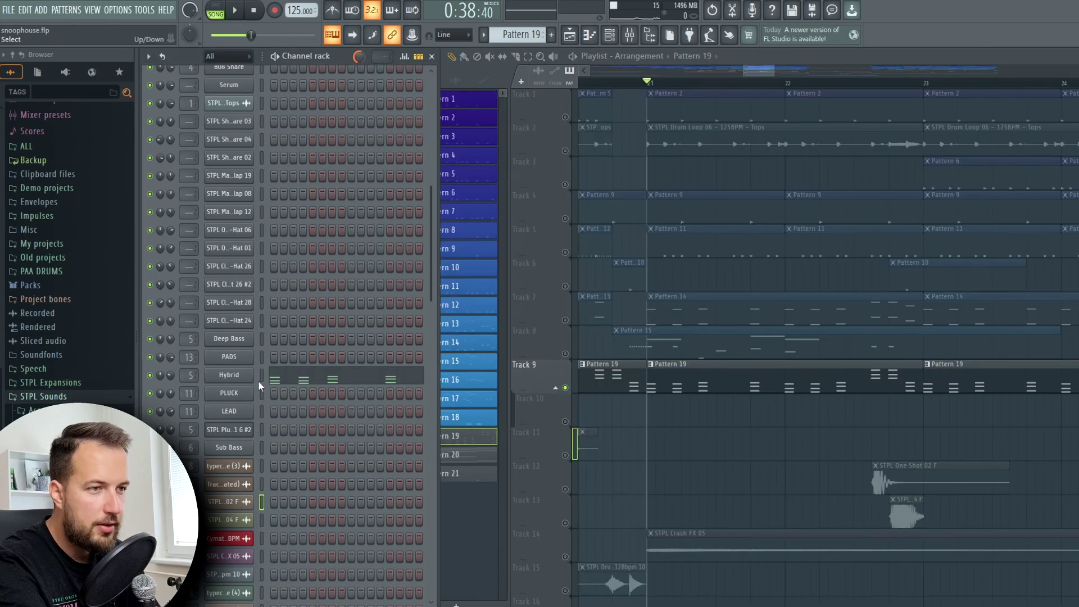
Play Pattern 19 on its own and examine the Hybrid channel's Serum patch and chord notes in the piano roll
{"action": "left_click", "coordinate": [248, 376]}
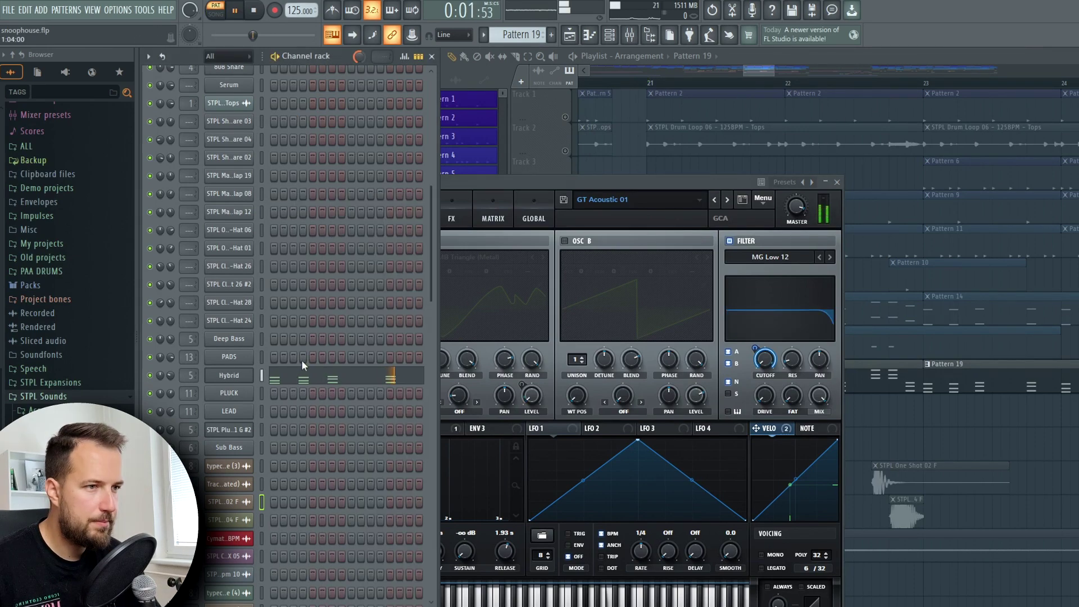
{"action": "left_click", "coordinate": [274, 378]}
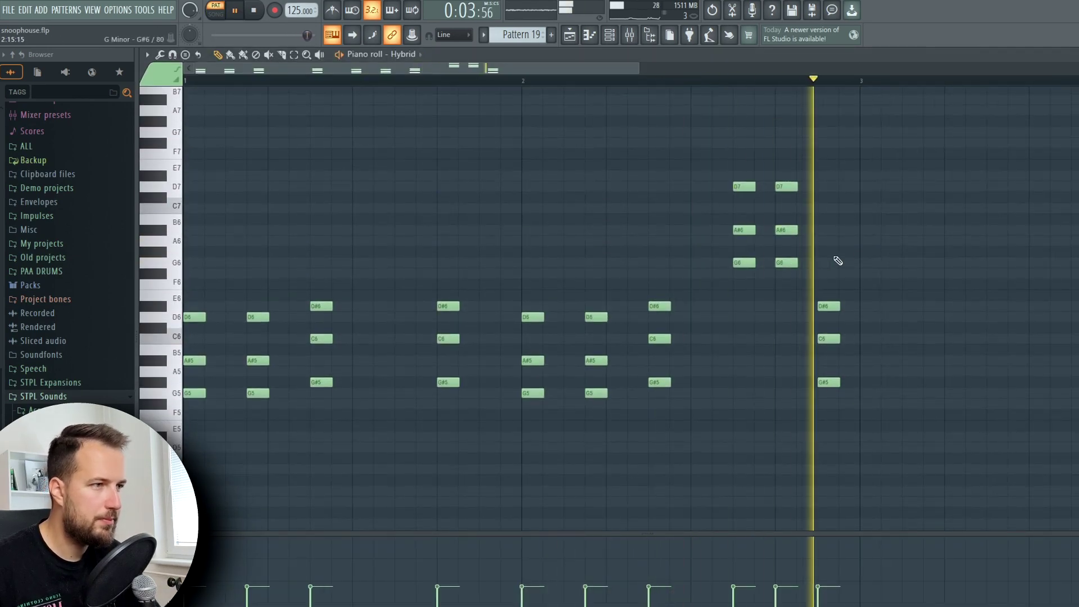
{"action": "scroll", "coordinate": [855, 251], "scroll_direction": "down", "scroll_amount": 3}
{"action": "key", "text": "space"}
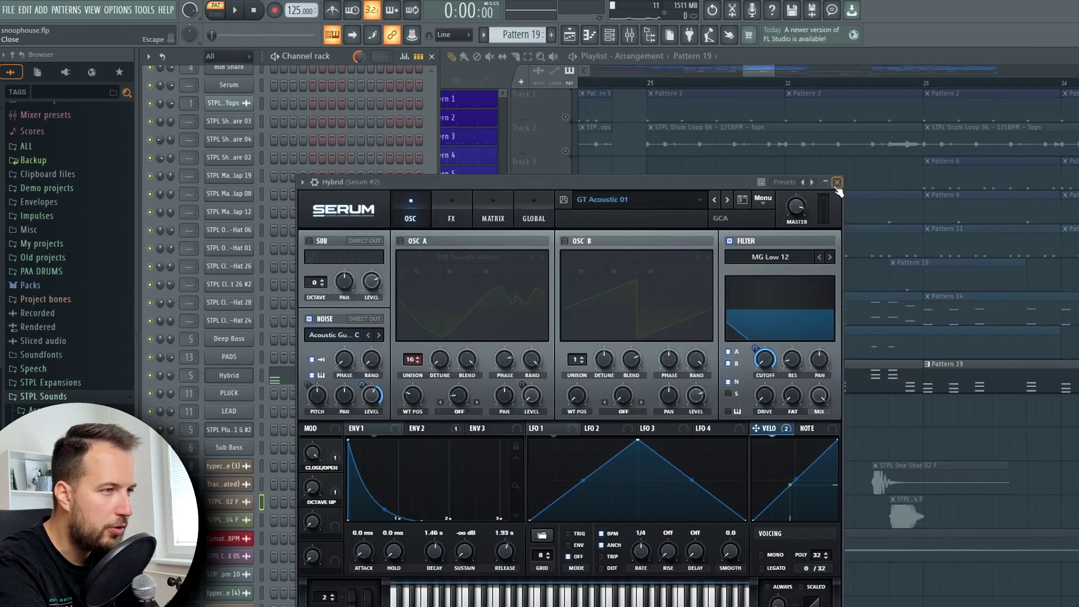
{"action": "left_click", "coordinate": [841, 181]}
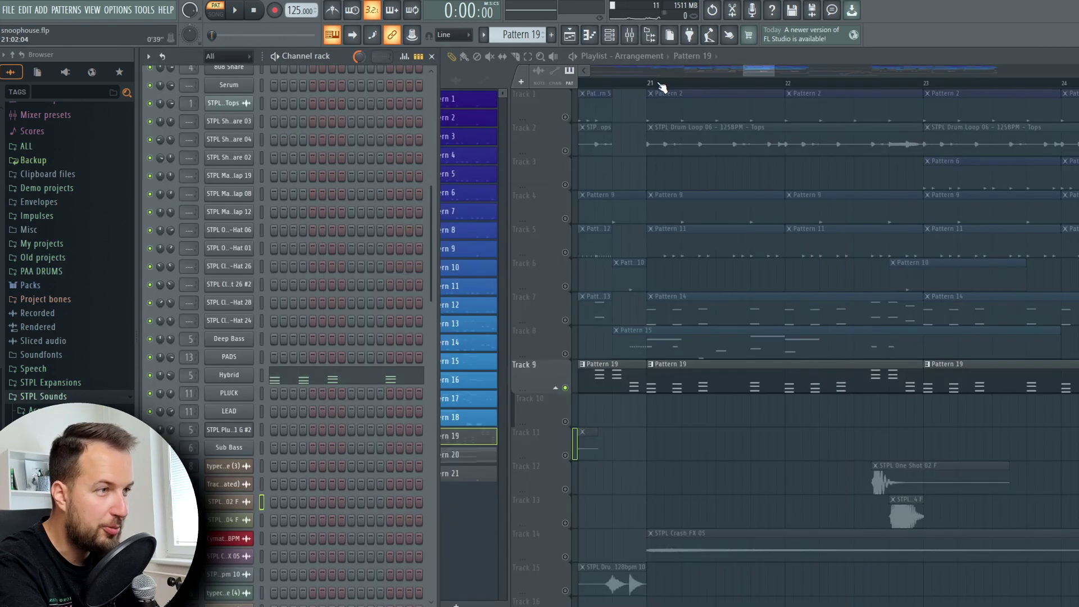
Select Pattern 15 at bar 21 and audition the PL - 05 and LD - 02 Serum patches of its PLUCK and LEAD channels
{"action": "left_click", "coordinate": [654, 83]}
{"action": "left_click", "coordinate": [680, 347]}
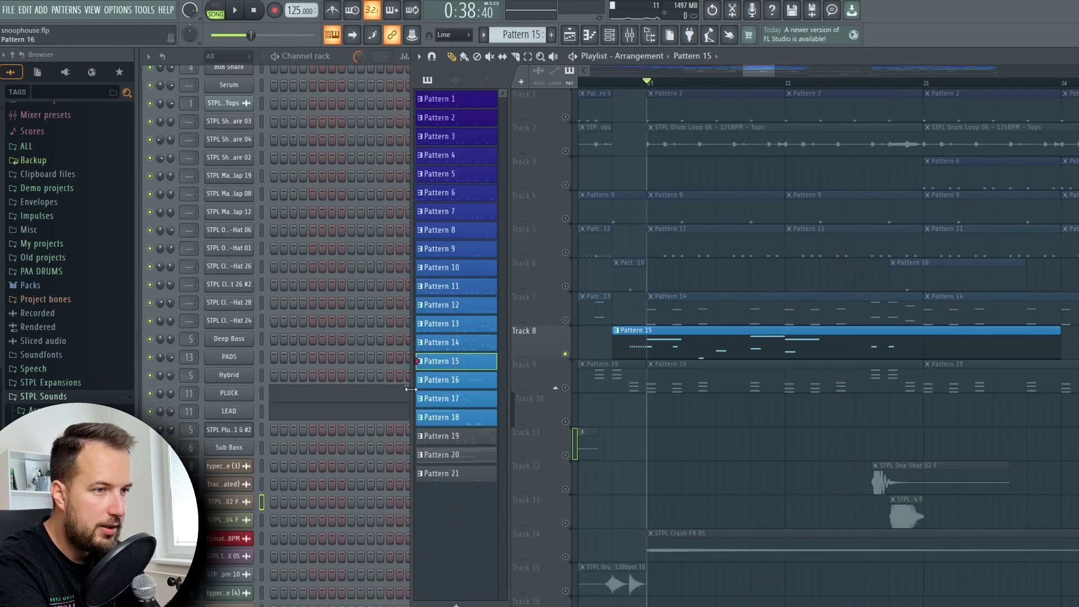
{"action": "left_click", "coordinate": [247, 397]}
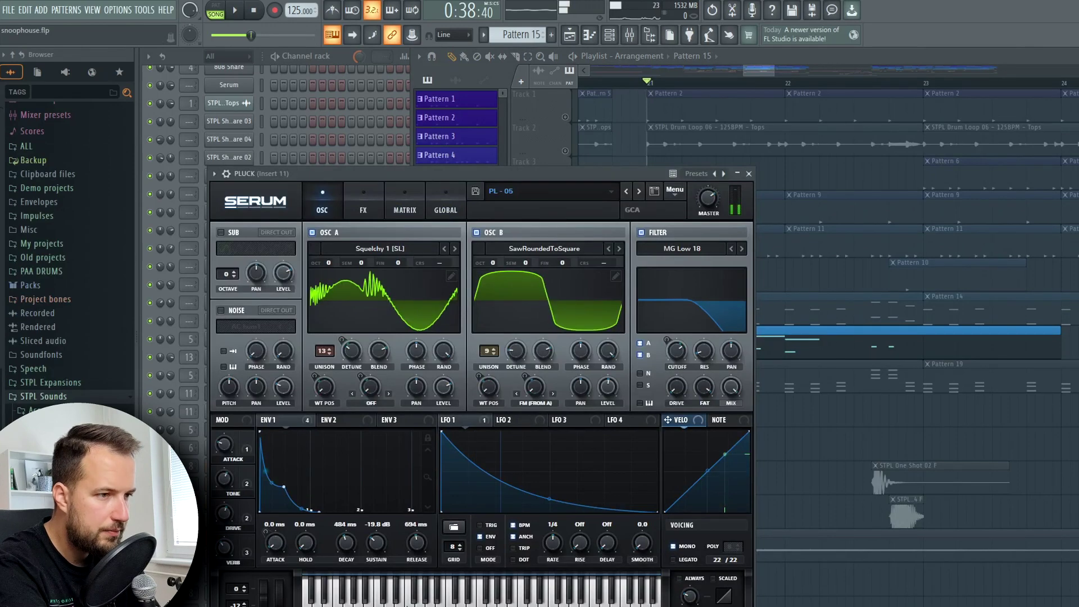
{"action": "left_click", "coordinate": [228, 411]}
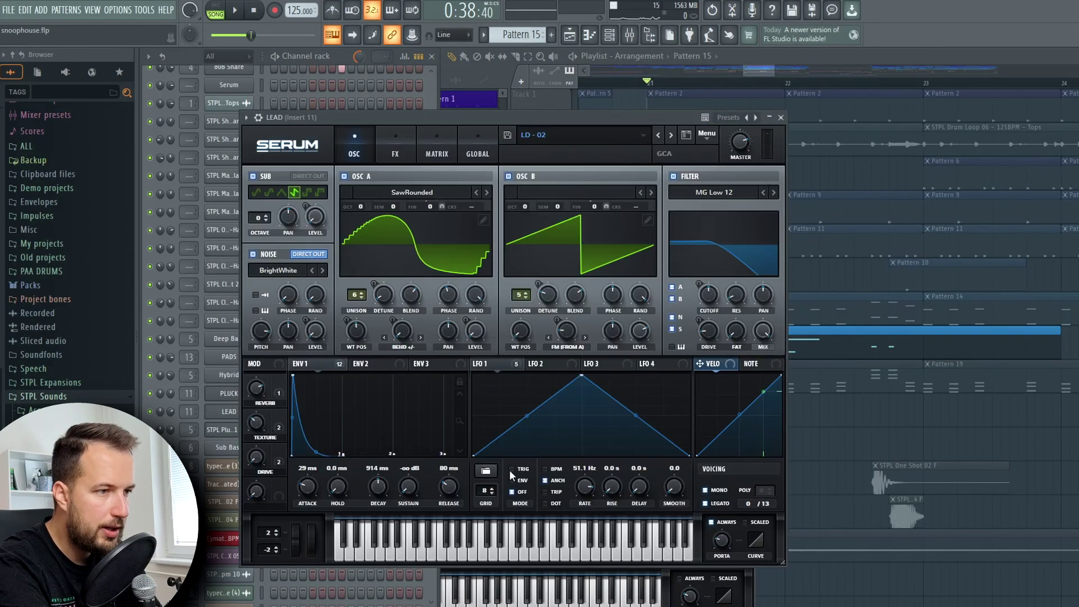
{"action": "left_click", "coordinate": [502, 554]}
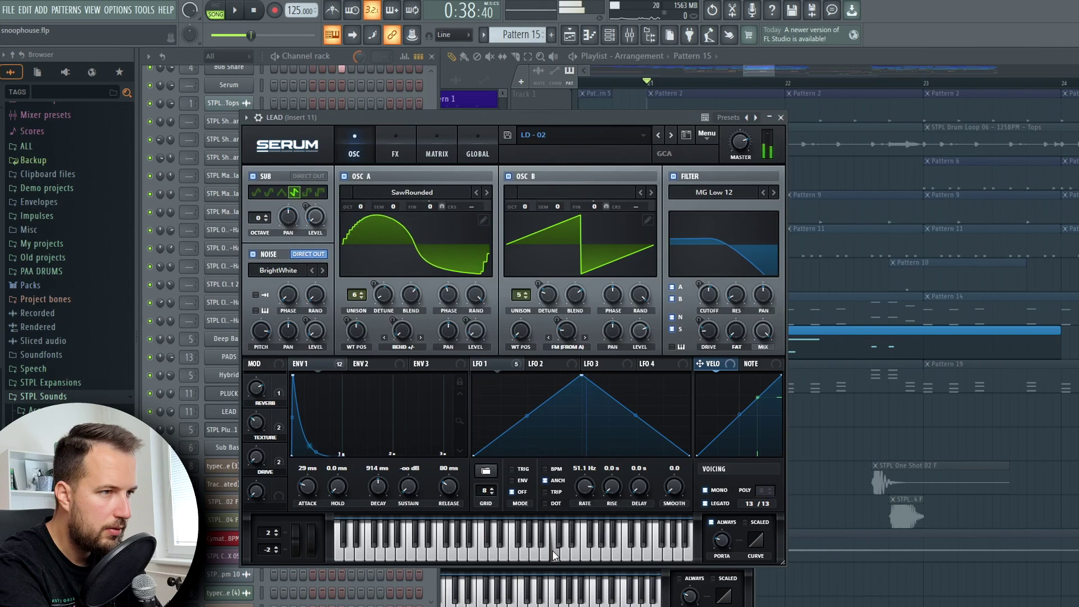
{"action": "left_click", "coordinate": [623, 555]}
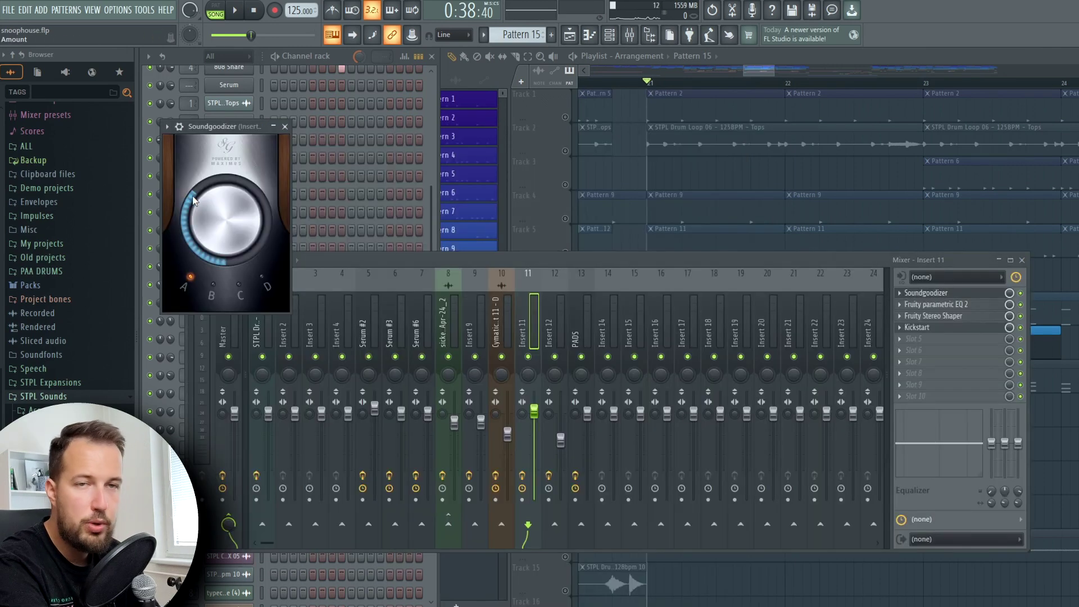
Review the Fruity parametric EQ 2, Fruity Stereo Shaper and Kickstart on Insert 11, and close the mixer
{"action": "left_click", "coordinate": [952, 306]}
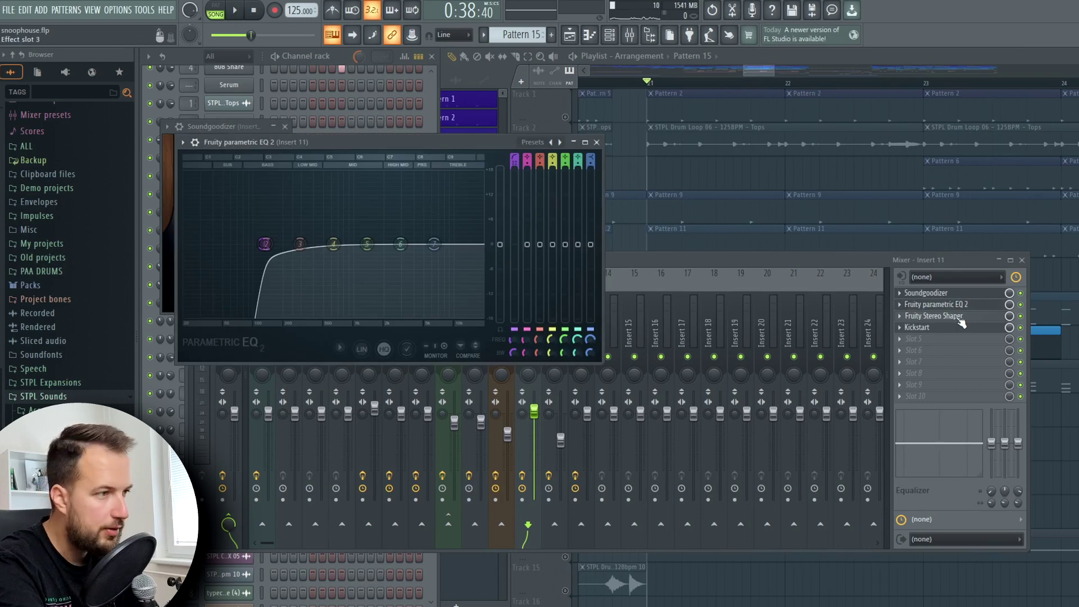
{"action": "left_click", "coordinate": [959, 318]}
{"action": "left_click", "coordinate": [198, 158]}
{"action": "mouse_move", "coordinate": [314, 203]}
{"action": "left_click", "coordinate": [382, 307]}
{"action": "left_click", "coordinate": [353, 158]}
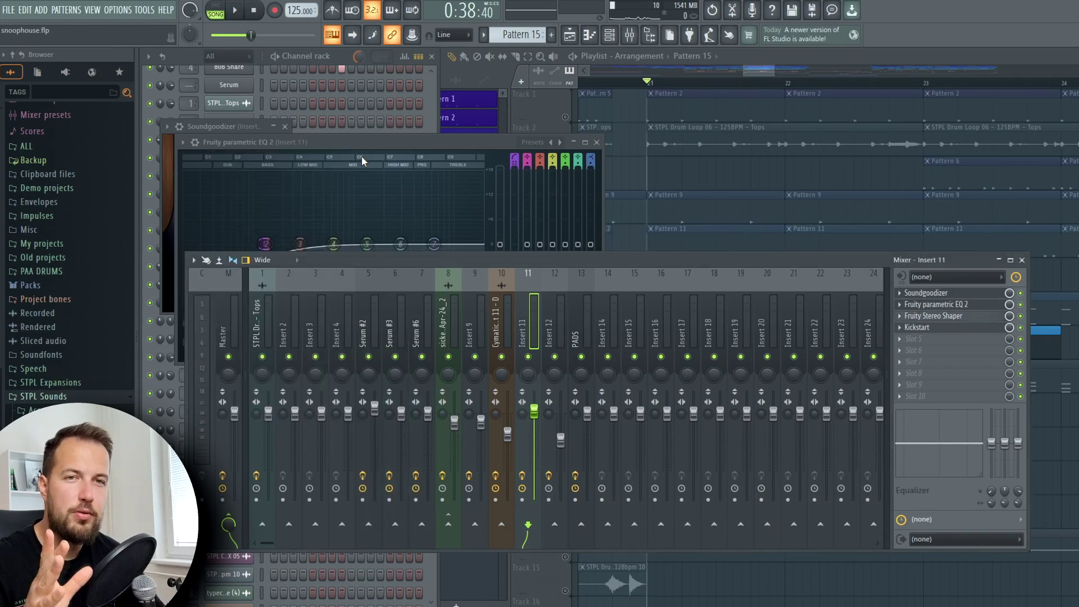
{"action": "left_click", "coordinate": [959, 328]}
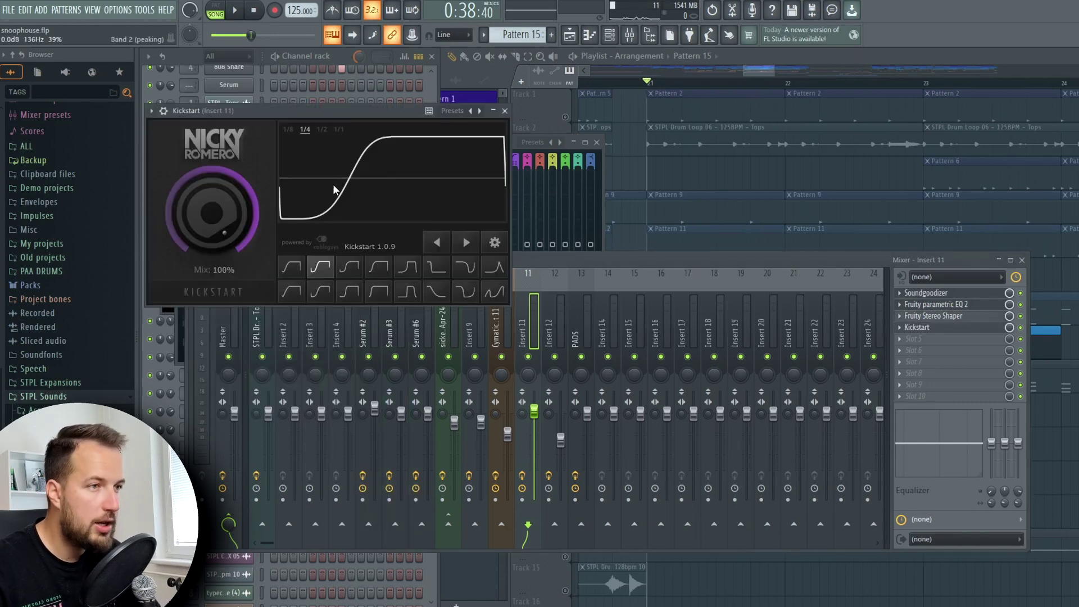
{"action": "left_click", "coordinate": [505, 111]}
{"action": "key", "text": "F9"}
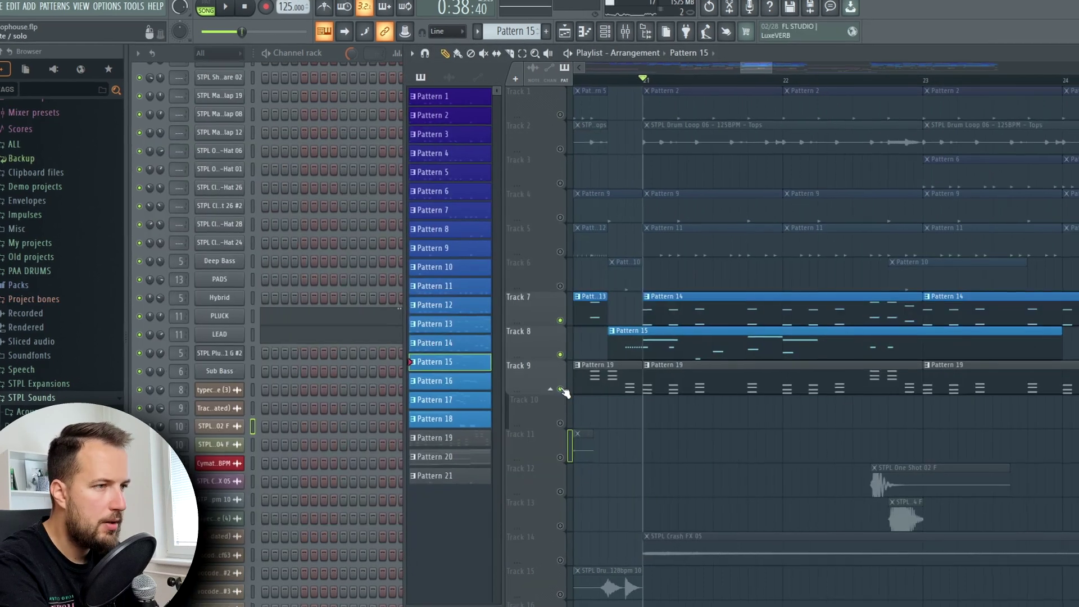
Play Tracks 7, 8 and 9 together from bar 21, and open the PADS channel of Pattern 20
{"action": "key", "text": "space"}
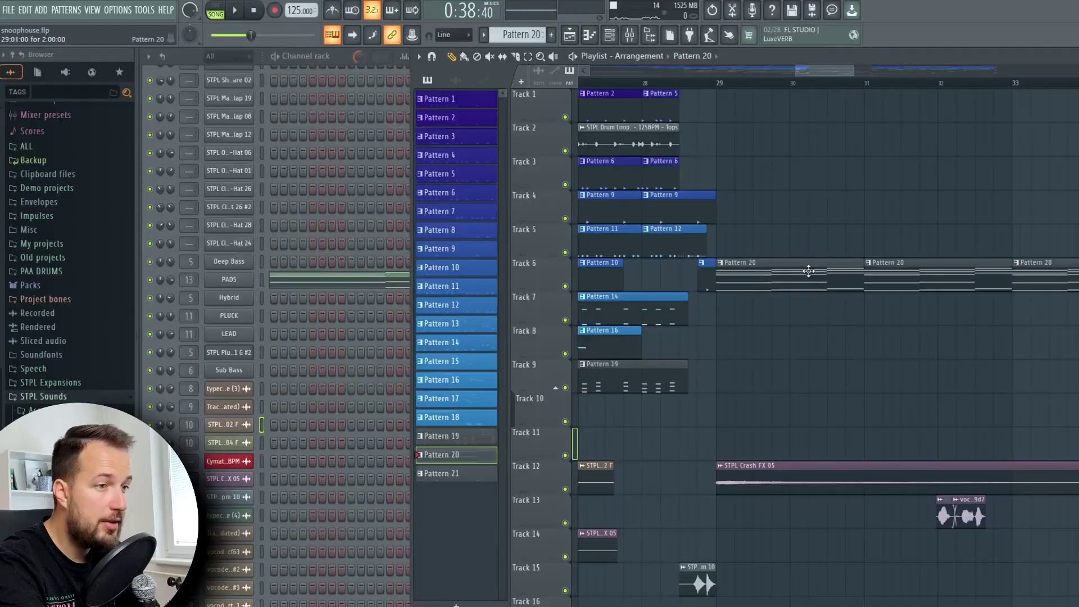
{"action": "left_click", "coordinate": [245, 280]}
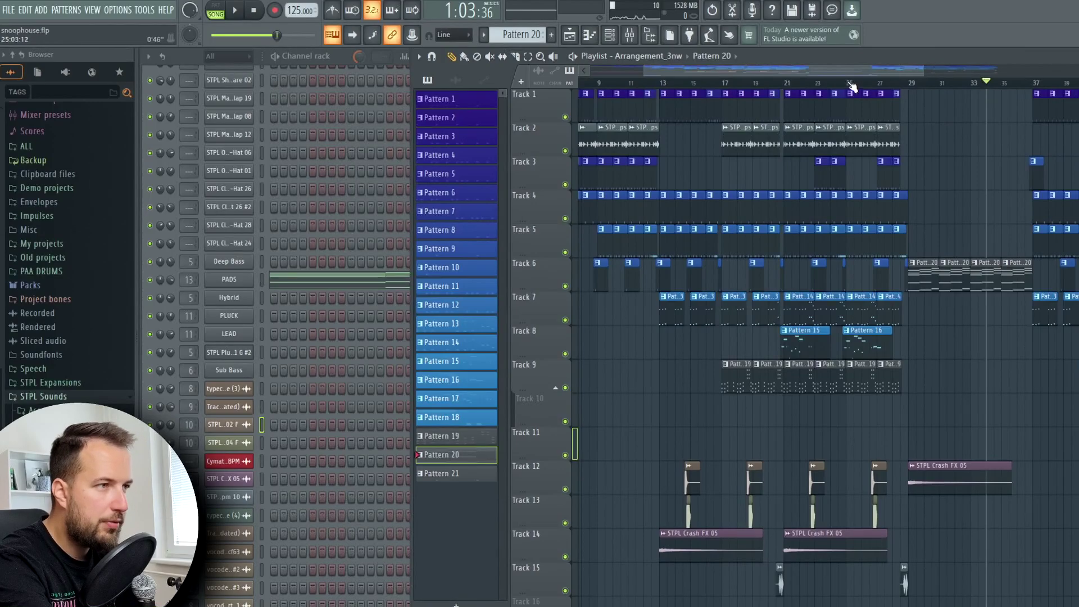
Play the full arrangement from shortly before bar 25, with all tracks on
{"action": "left_click", "coordinate": [851, 85]}
{"action": "scroll", "coordinate": [849, 84], "scroll_direction": "up", "scroll_amount": 3}
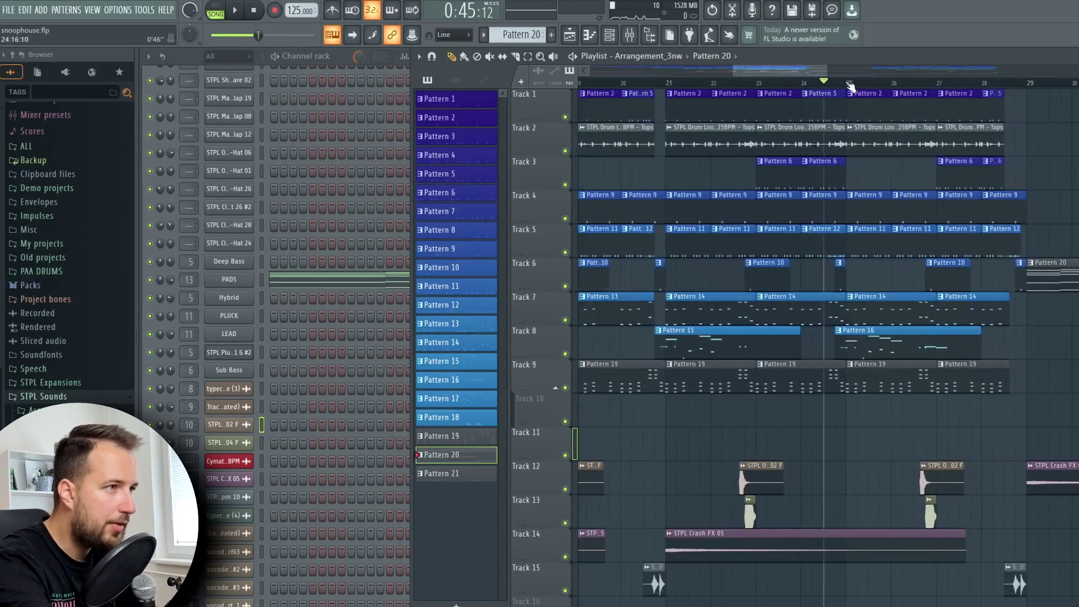
{"action": "key", "text": "space"}
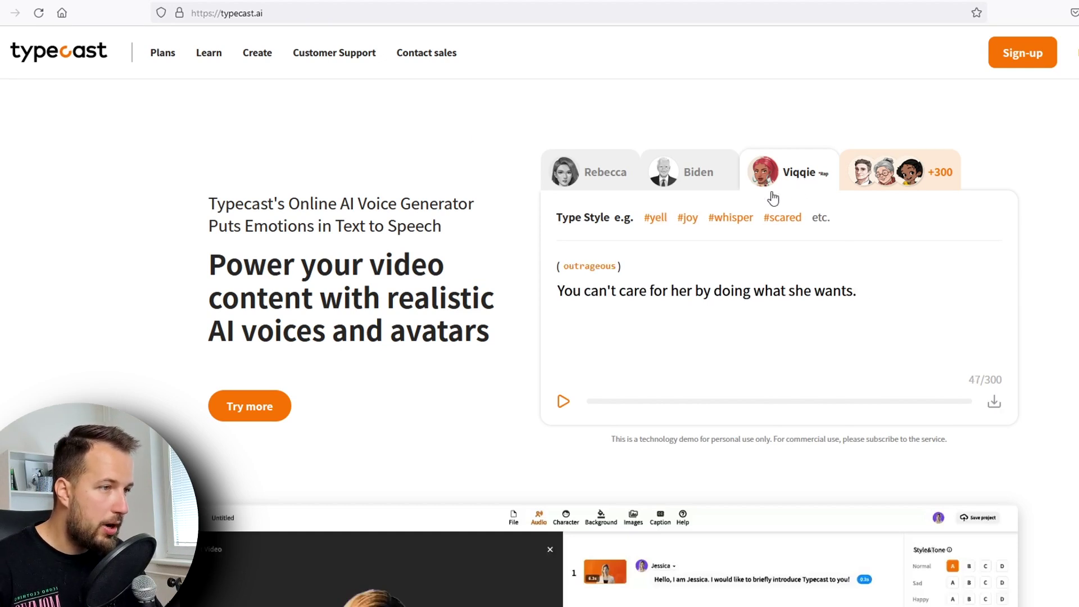
Switch to typecast.ai and highlight the Viqqie voice's sample sentence and its outrageous style
{"action": "triple_click", "coordinate": [600, 293]}
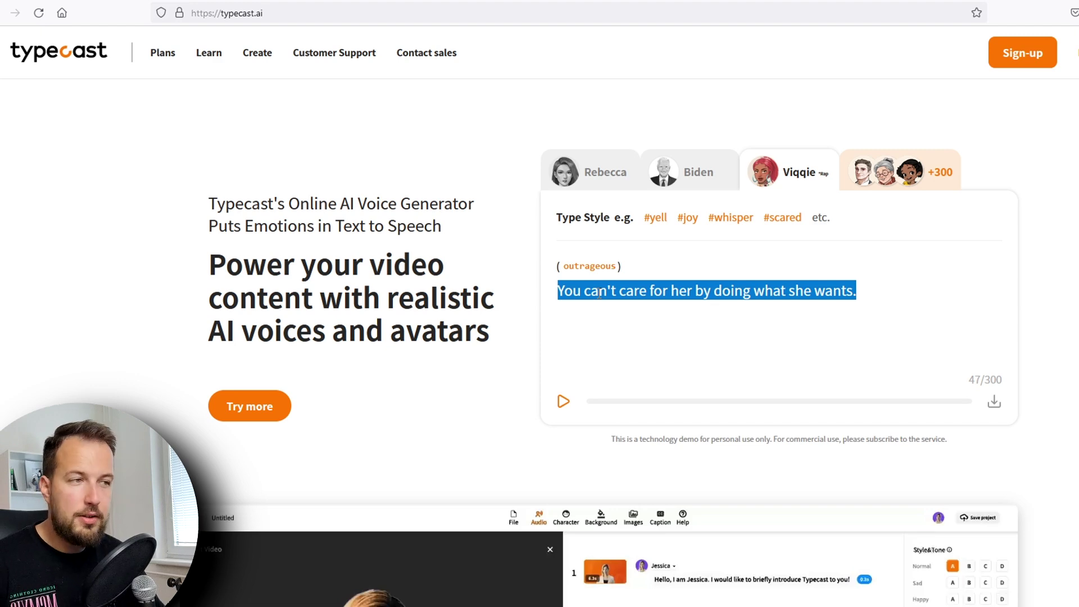
{"action": "double_click", "coordinate": [602, 266]}
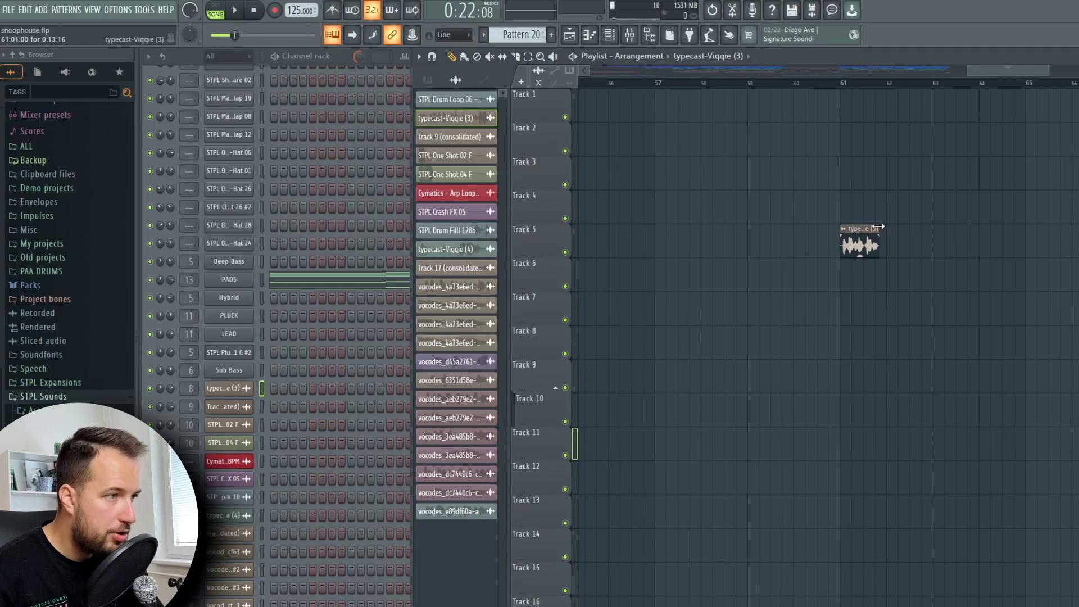
Extend both ends of the typecast-Viqqie (3) clip on Track 5 so it starts shortly before bar 61, and play it
{"action": "left_click_drag", "start_coordinate": [879, 226], "coordinate": [1006, 230]}
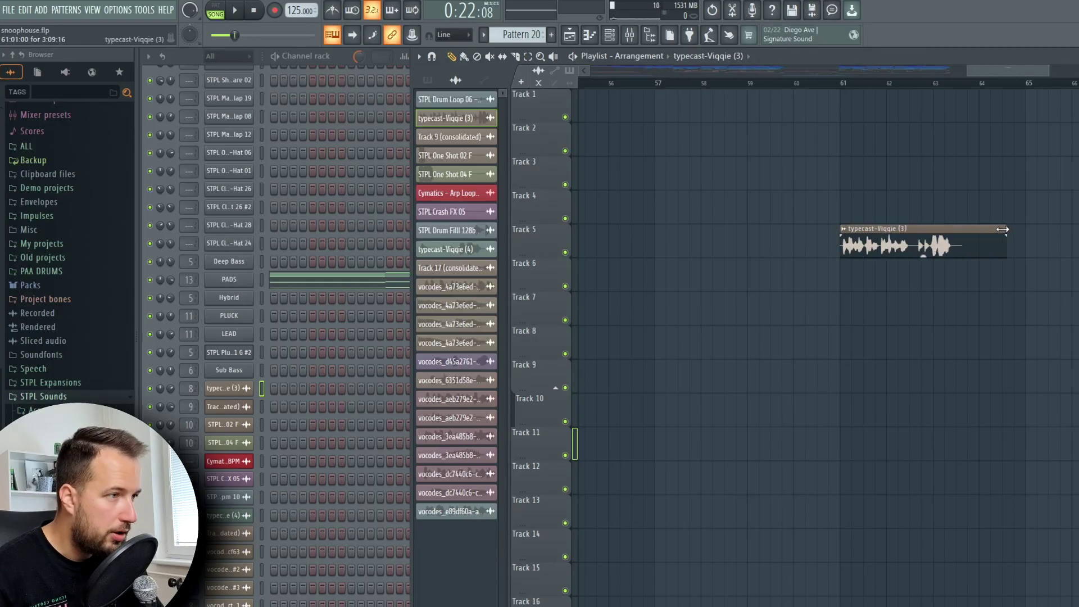
{"action": "left_click_drag", "start_coordinate": [841, 249], "coordinate": [827, 249]}
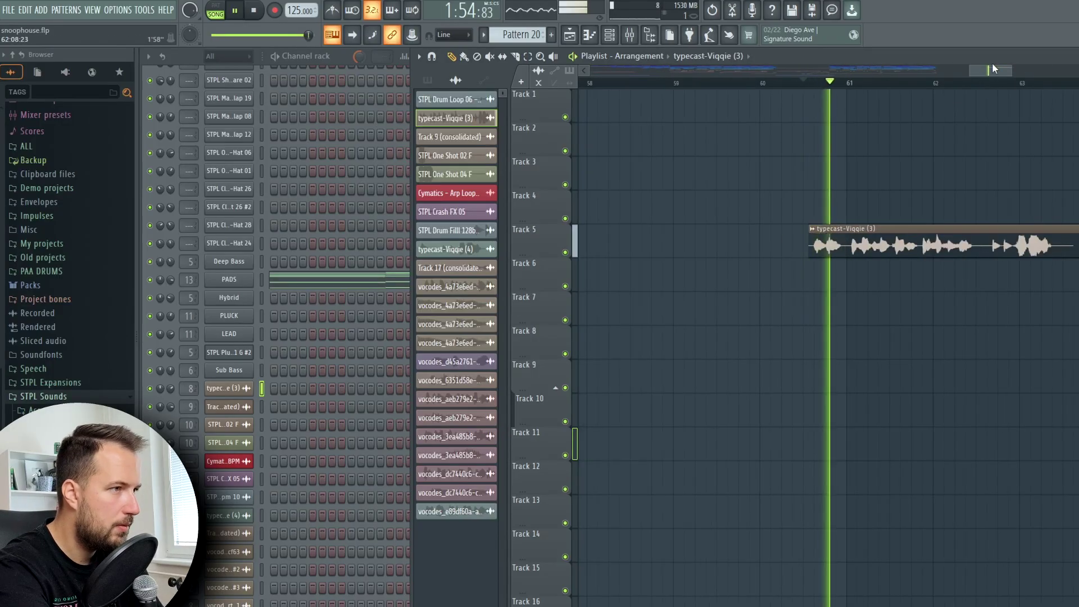
Shift the typecast-Viqqie (3) clip on Track 5 slightly earlier so its second phrase starts at bar 61, and play it
{"action": "left_click_drag", "start_coordinate": [992, 65], "coordinate": [998, 69]}
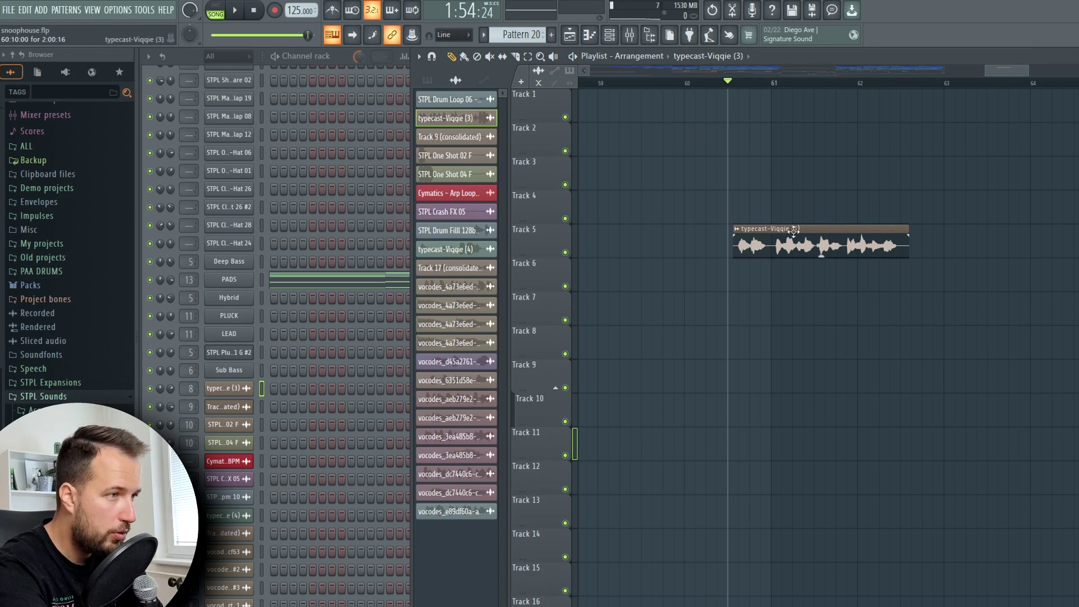
{"action": "left_click_drag", "start_coordinate": [793, 230], "coordinate": [790, 231]}
{"action": "scroll", "coordinate": [790, 231], "scroll_direction": "up", "scroll_amount": 5}
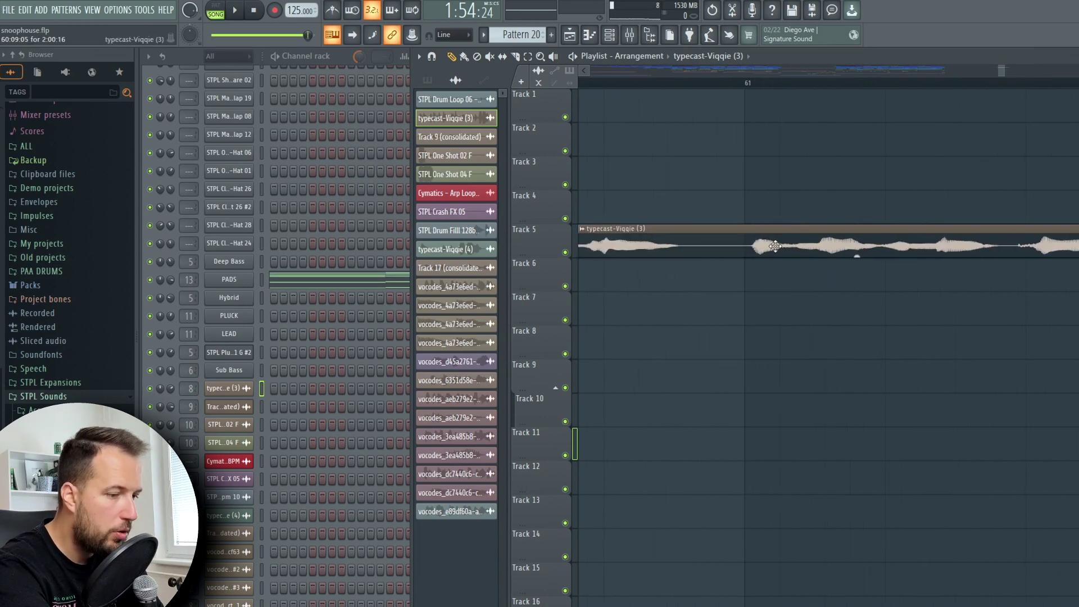
{"action": "left_click_drag", "start_coordinate": [785, 248], "coordinate": [782, 246]}
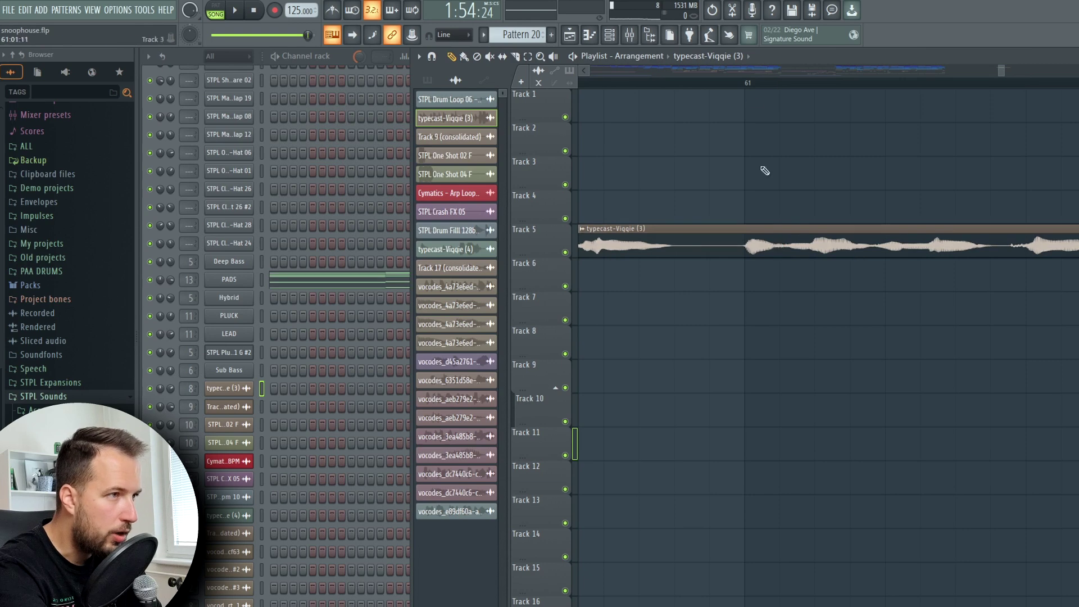
{"action": "left_click_drag", "start_coordinate": [1003, 71], "coordinate": [1012, 71]}
{"action": "key", "text": "space"}
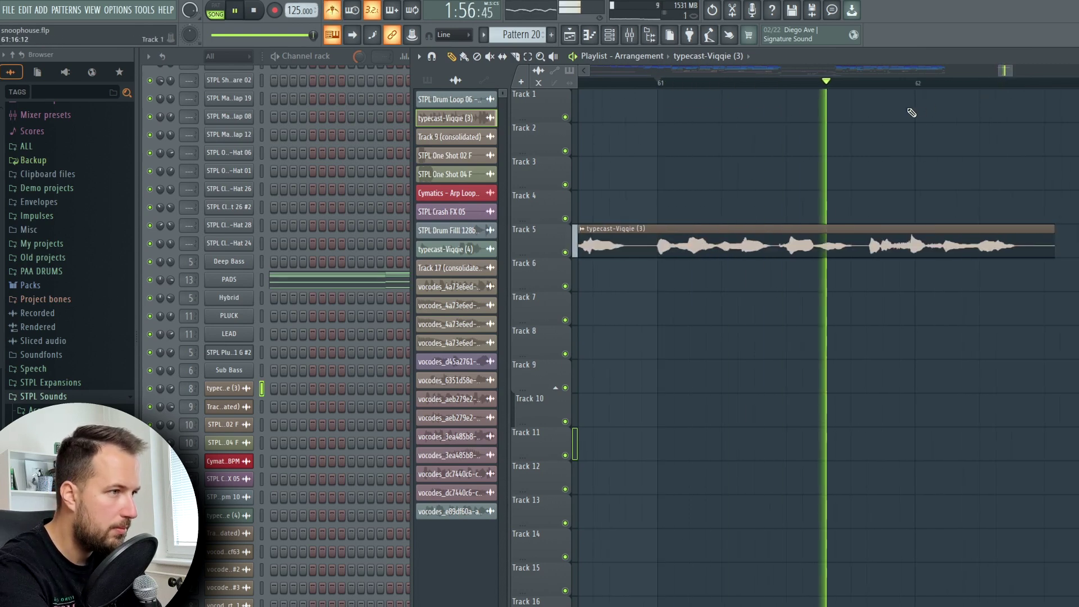
Slice the typecast-Viqqie (3) clip shortly before bar 62 and move the second part so its words begin at bar 62
{"action": "key", "text": "space"}
{"action": "left_click", "coordinate": [836, 83]}
{"action": "key", "text": "space"}
{"action": "key", "text": "space"}
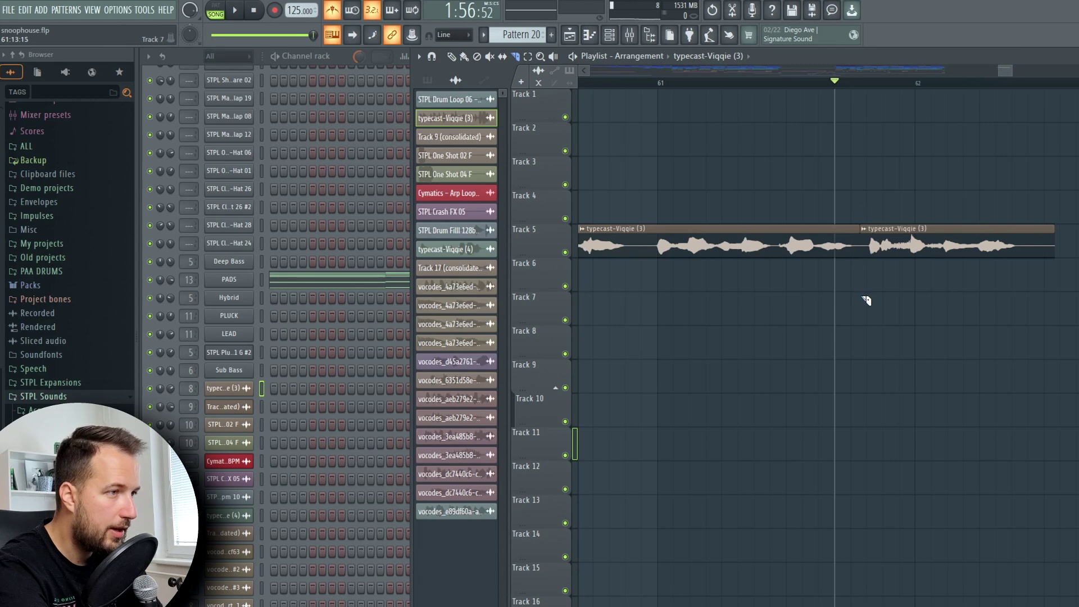
{"action": "left_click", "coordinate": [451, 56]}
{"action": "left_click_drag", "start_coordinate": [904, 231], "coordinate": [950, 234]}
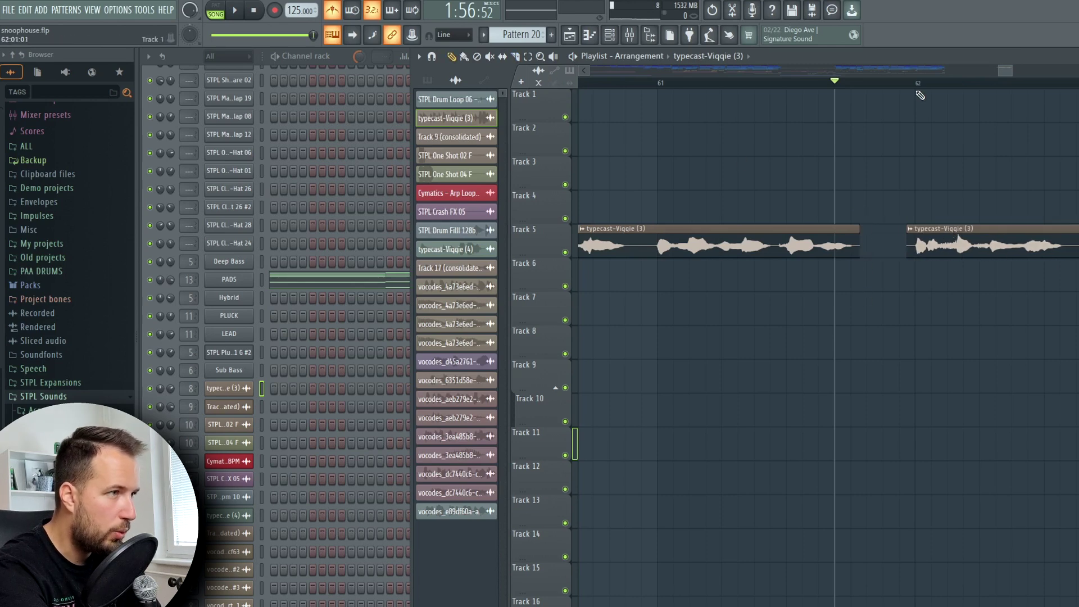
Solo Track 5 and play its two vocal clips from shortly before bar 61
{"action": "scroll", "coordinate": [898, 94], "scroll_direction": "down", "scroll_amount": 2}
{"action": "left_click", "coordinate": [729, 84]}
{"action": "key", "text": "space"}
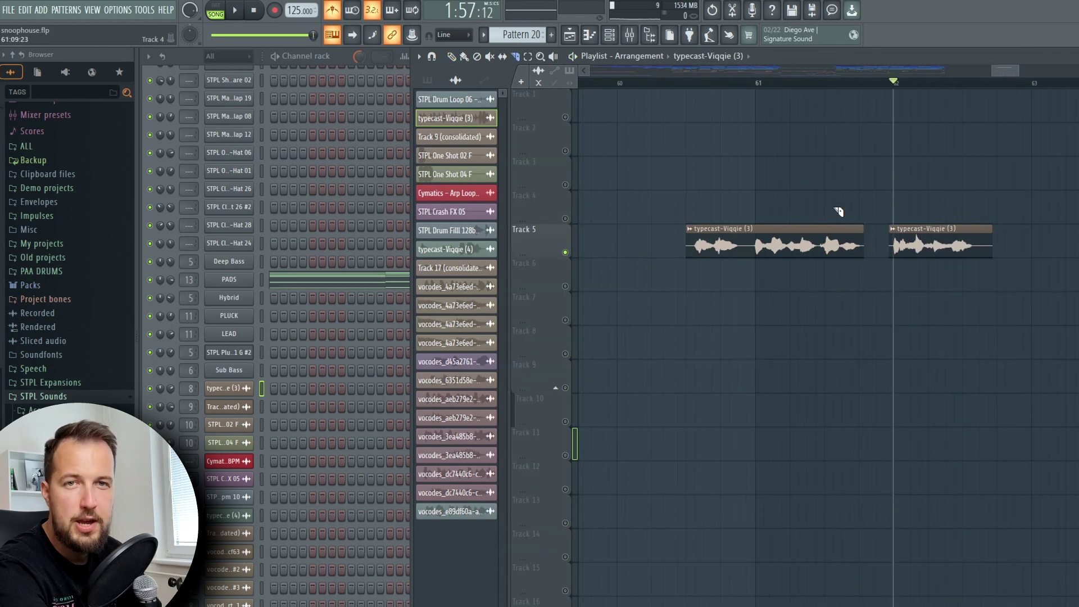
{"action": "key", "text": "space"}
{"action": "key", "text": "space"}
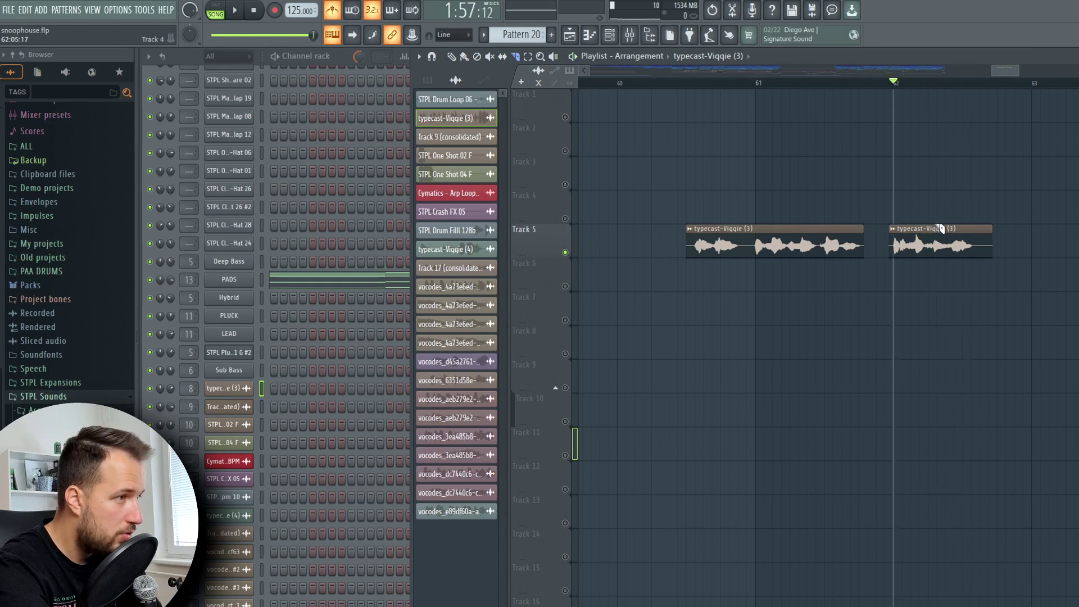
Slice the second vocal clip on Track 5 after bar 62, shift the cut-off pieces slightly later, and play the result
{"action": "left_click", "coordinate": [933, 269]}
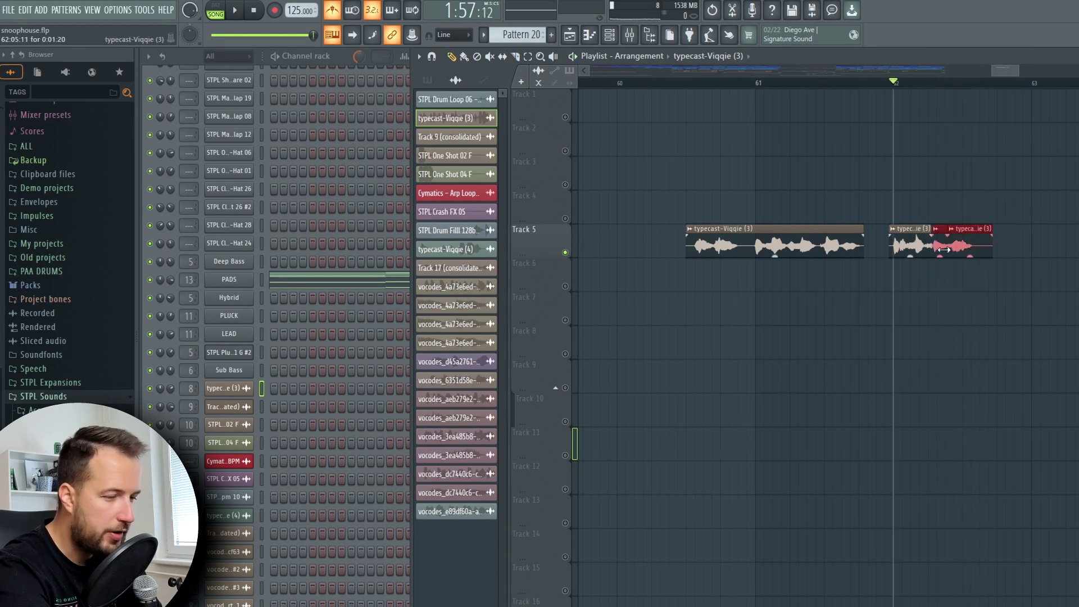
{"action": "left_click_drag", "start_coordinate": [942, 247], "coordinate": [948, 247]}
{"action": "key", "text": "space"}
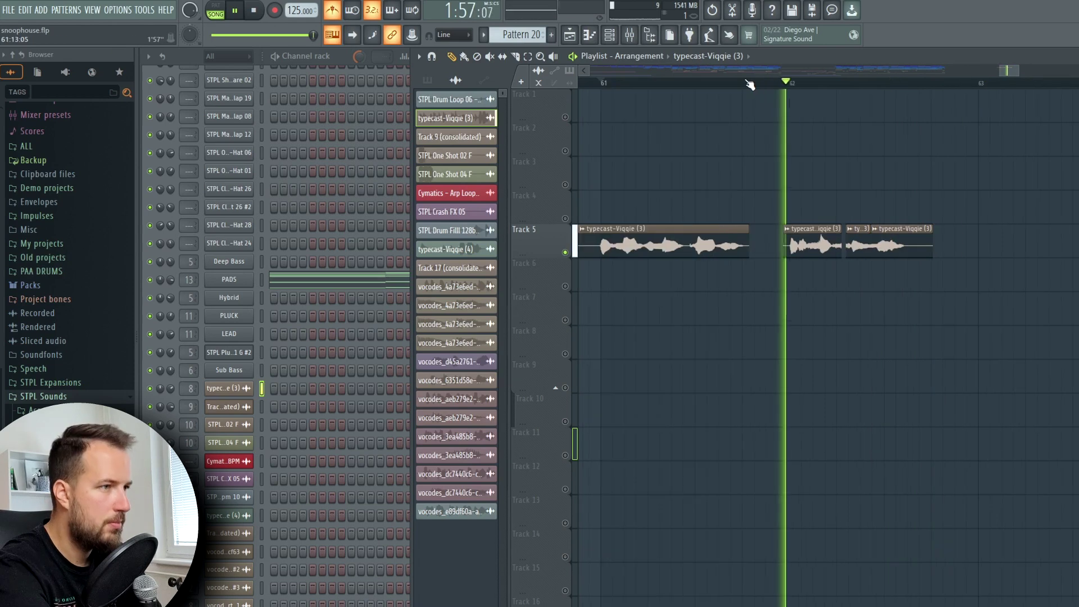
{"action": "key", "text": "space"}
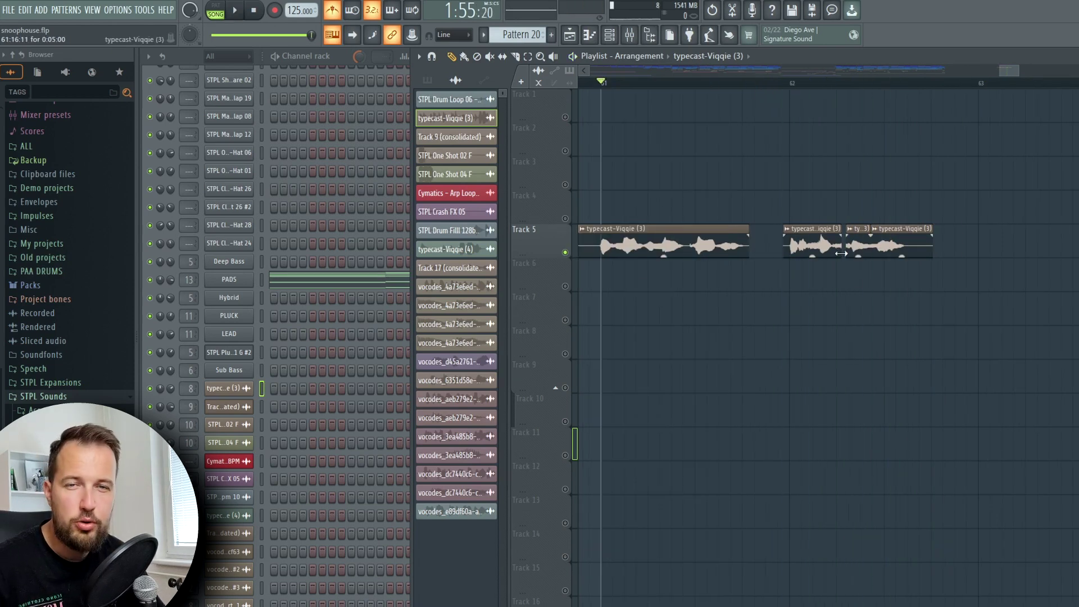
Play Track 5 from the small gap between the cut vocal pieces after bar 62
{"action": "scroll", "coordinate": [838, 82], "scroll_direction": "up", "scroll_amount": 2}
{"action": "left_click", "coordinate": [838, 82]}
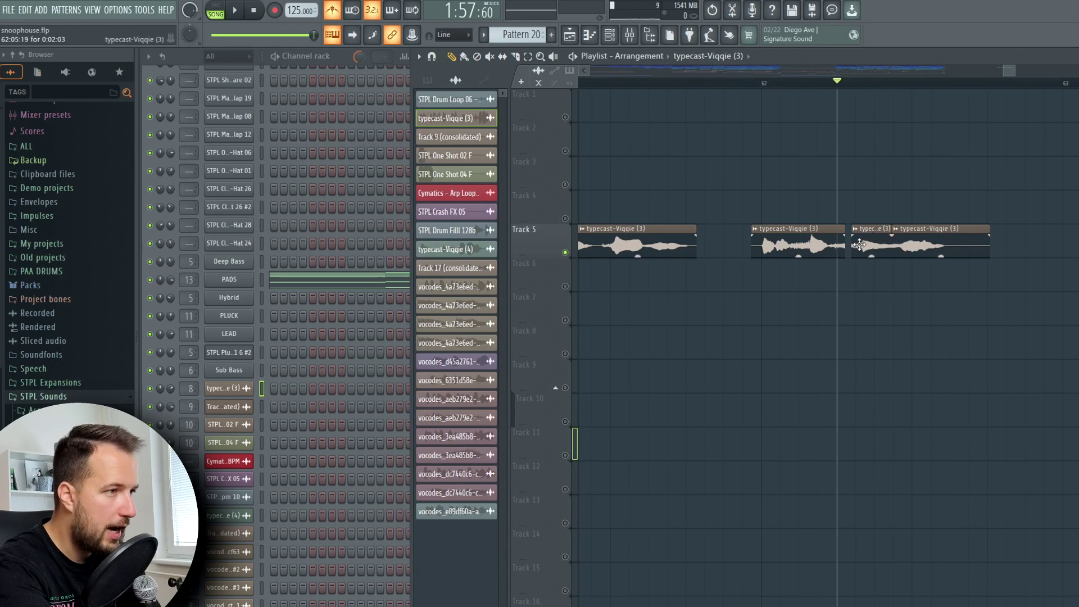
{"action": "key", "text": "space"}
{"action": "key", "text": "space"}
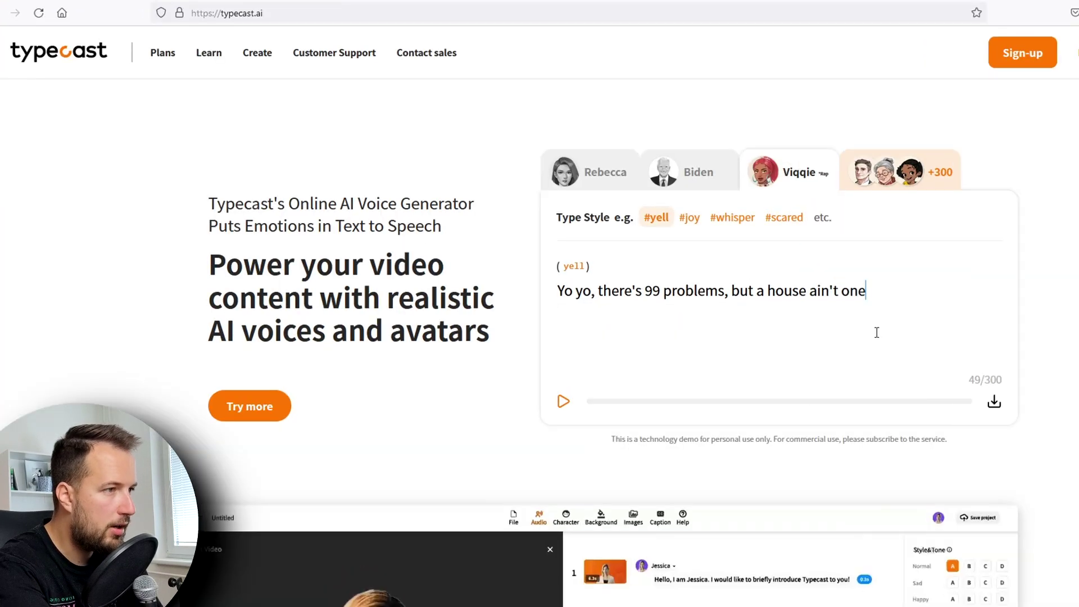
Switch to typecast.ai and generate just the word "aint" with the Viqqie voice in the yell style
{"action": "triple_click", "coordinate": [820, 288]}
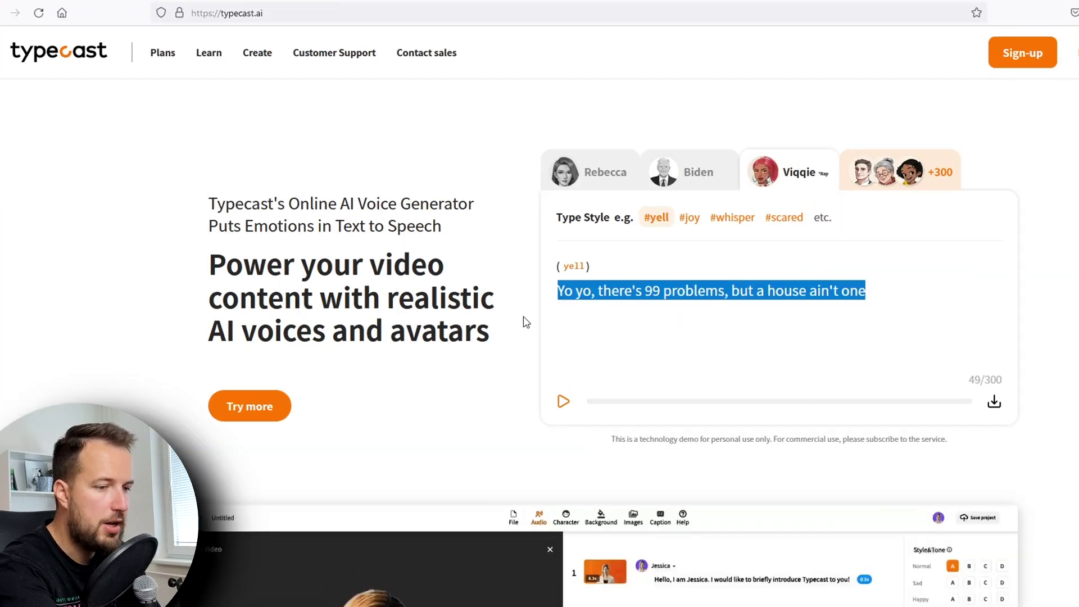
{"action": "type", "text": "aint"}
{"action": "left_click", "coordinate": [564, 401]}
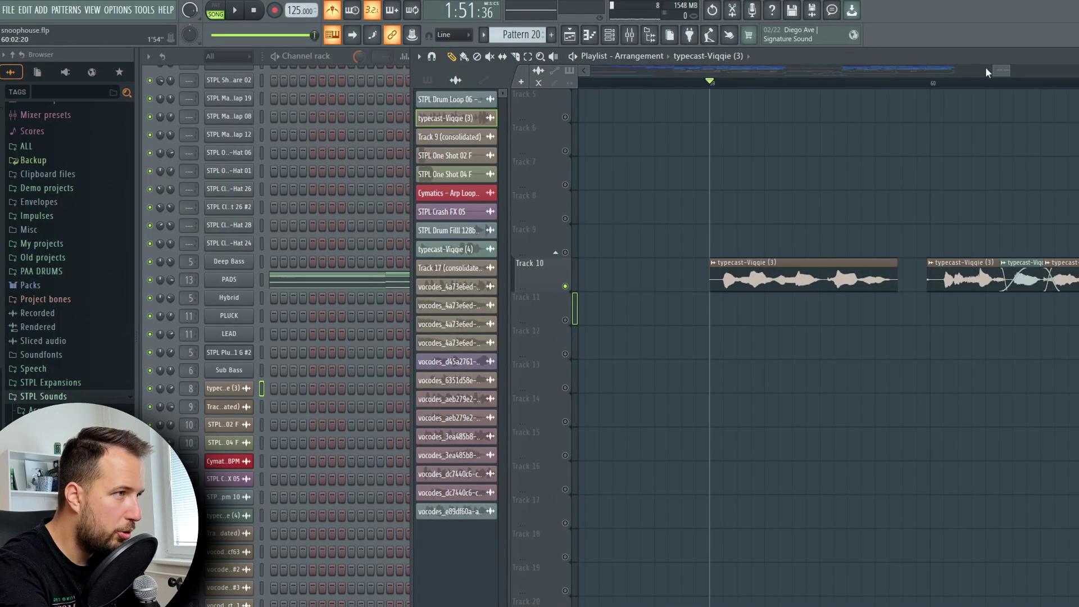
Back in FL Studio, move the typecast-Viqqie (4) clip from Track 10 to Track 9, and play it soloed and with Track 10
{"action": "scroll", "coordinate": [806, 184], "scroll_direction": "right", "scroll_amount": 3}
{"action": "left_click_drag", "start_coordinate": [813, 280], "coordinate": [813, 247]}
{"action": "right_click", "coordinate": [566, 253]}
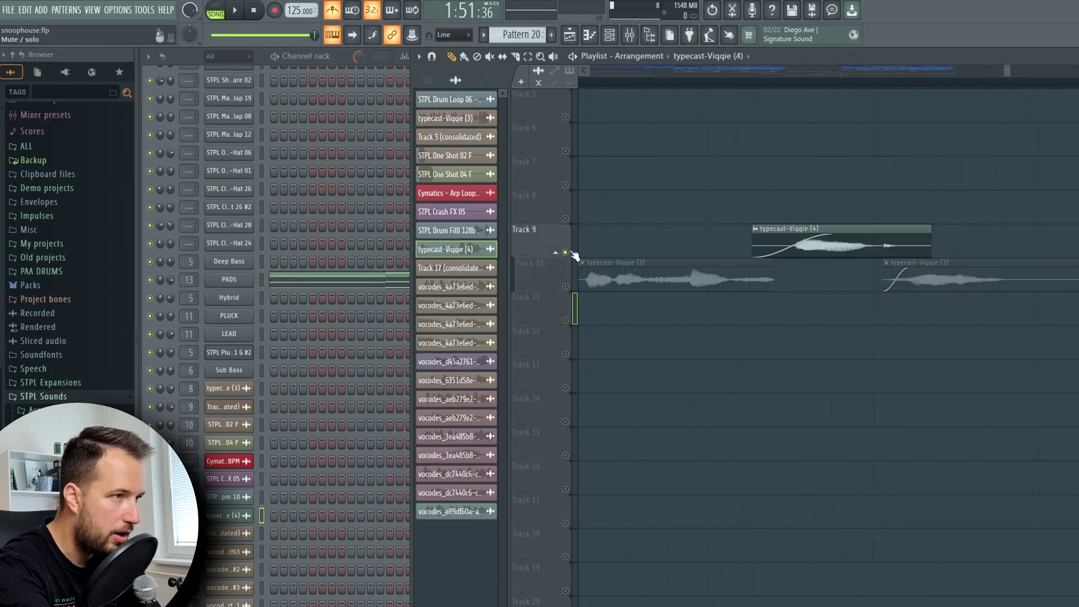
{"action": "left_click", "coordinate": [716, 84]}
{"action": "key", "text": "space"}
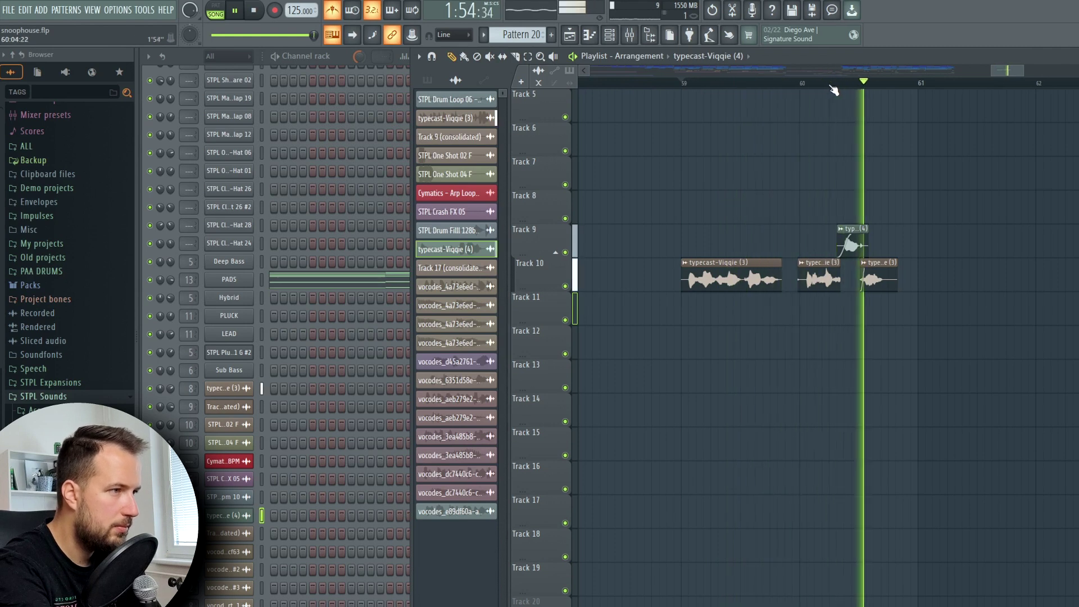
{"action": "key", "text": "space"}
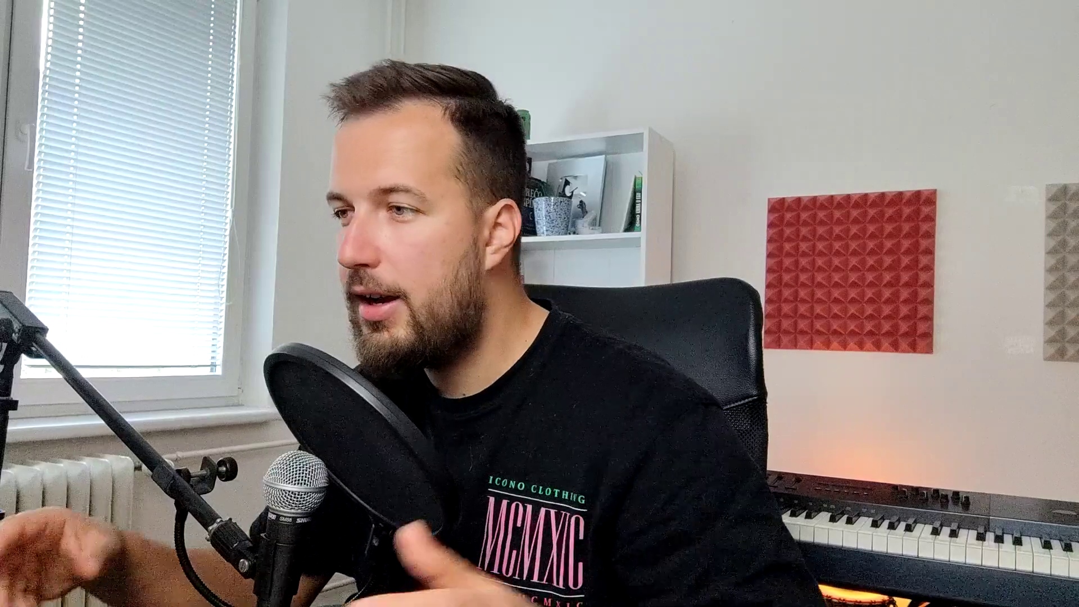
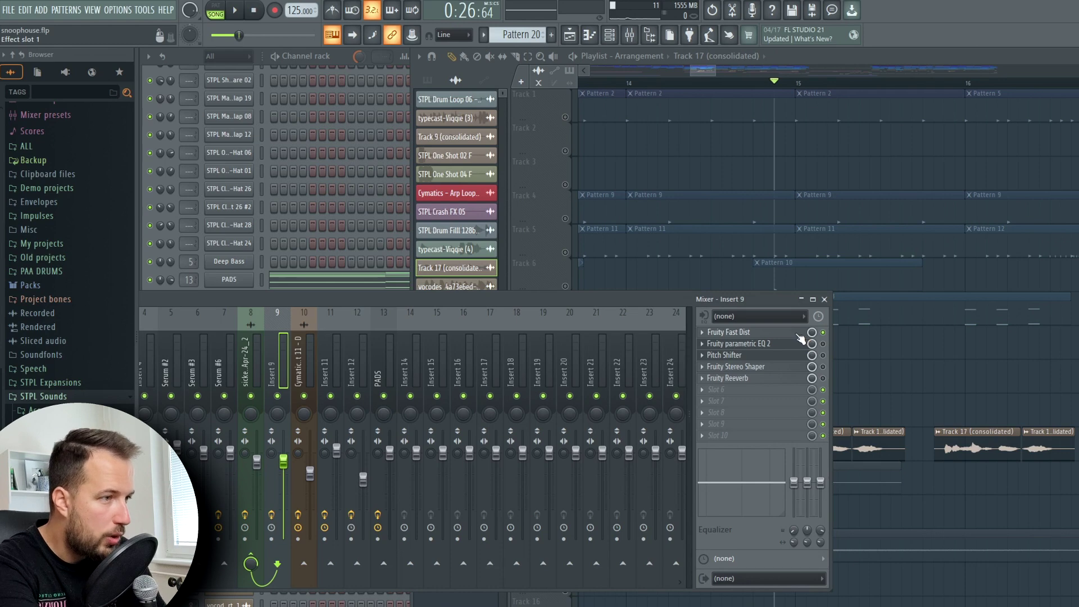
Play the Insert 9 vocal through Fruity Fast Dist, and open Fruity parametric EQ 2 to hear it with the EQ on
{"action": "key", "text": "space"}
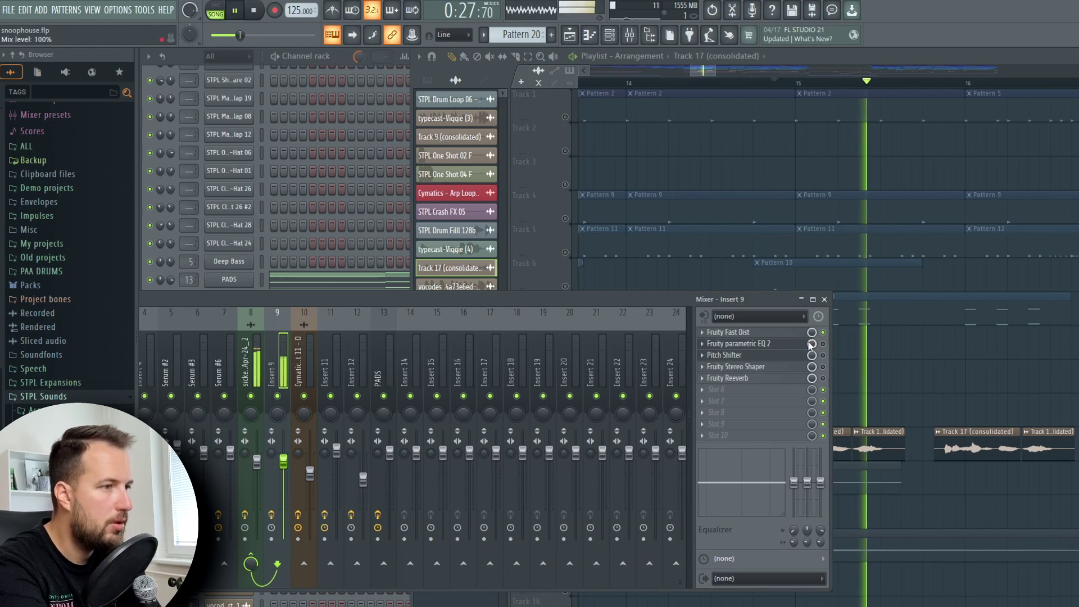
{"action": "key", "text": "space"}
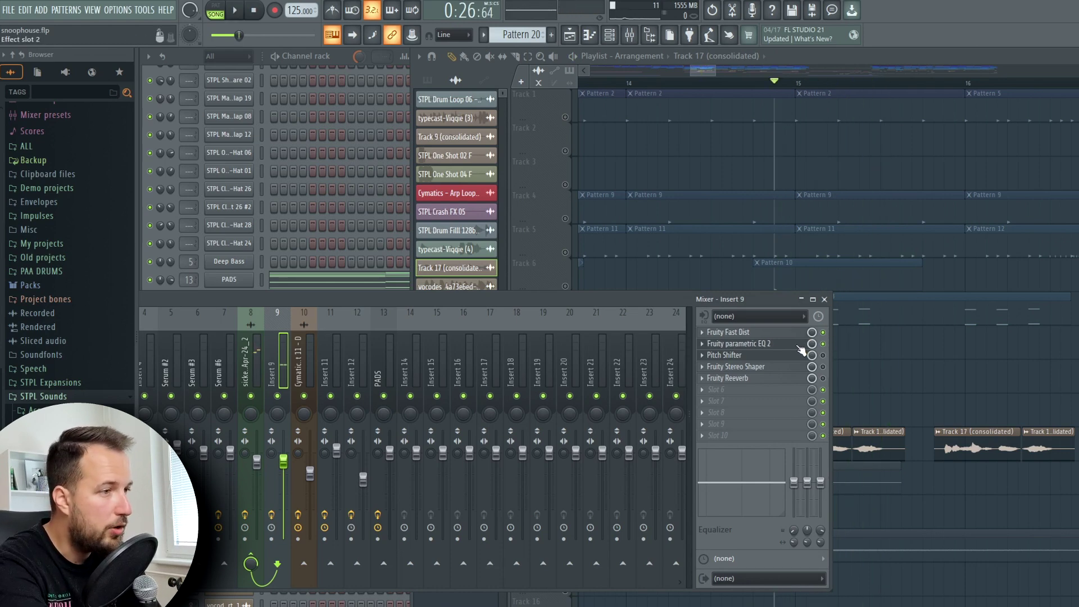
{"action": "left_click", "coordinate": [773, 344]}
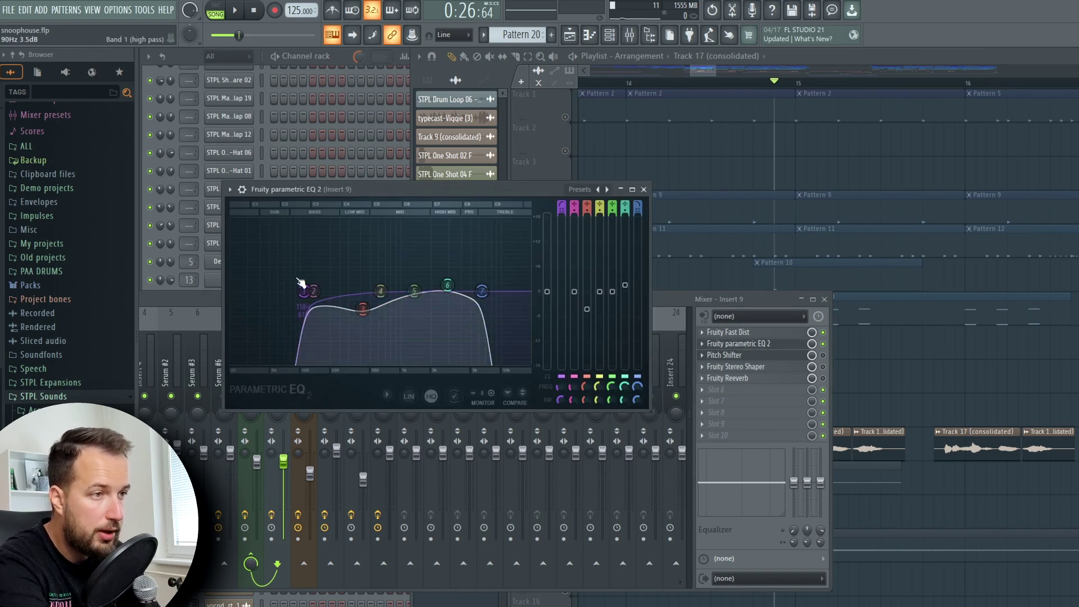
{"action": "key", "text": "space"}
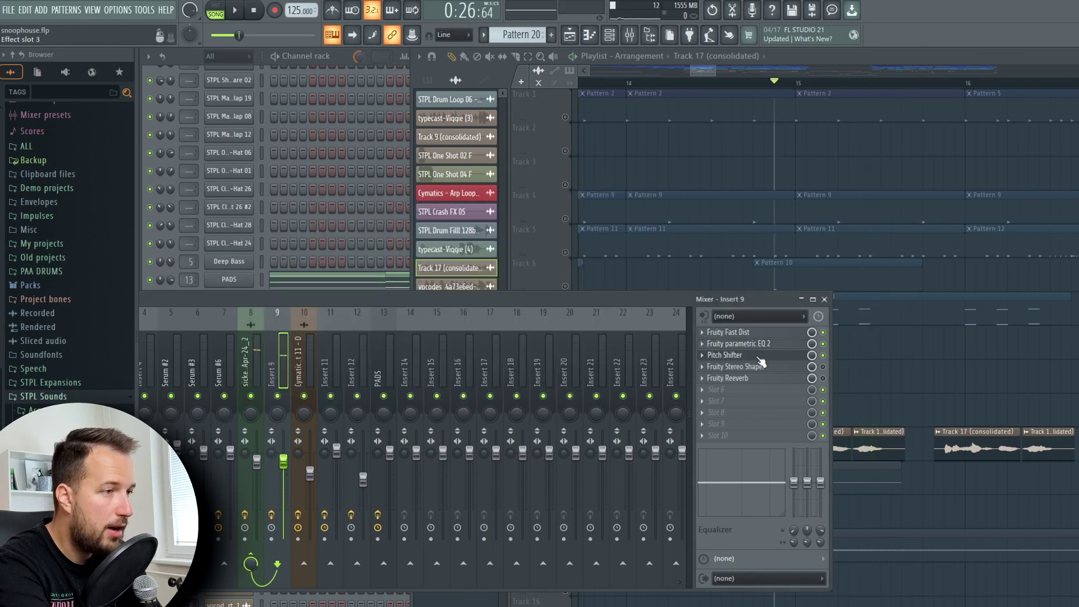
Open the Pitch Shifter on Insert 9 and play the vocal through it
{"action": "left_click", "coordinate": [758, 356]}
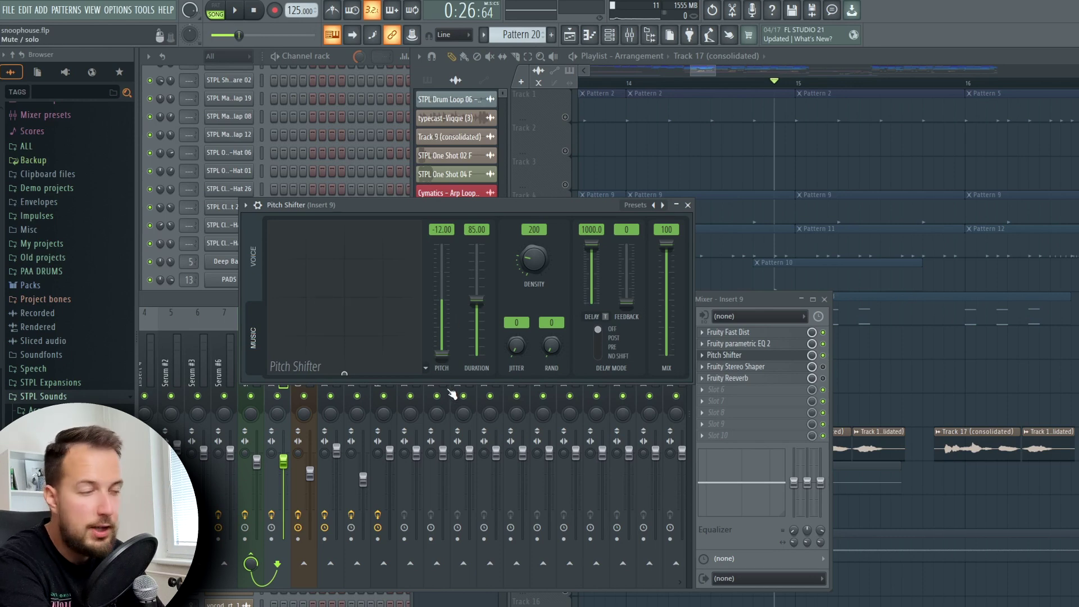
{"action": "key", "text": "space"}
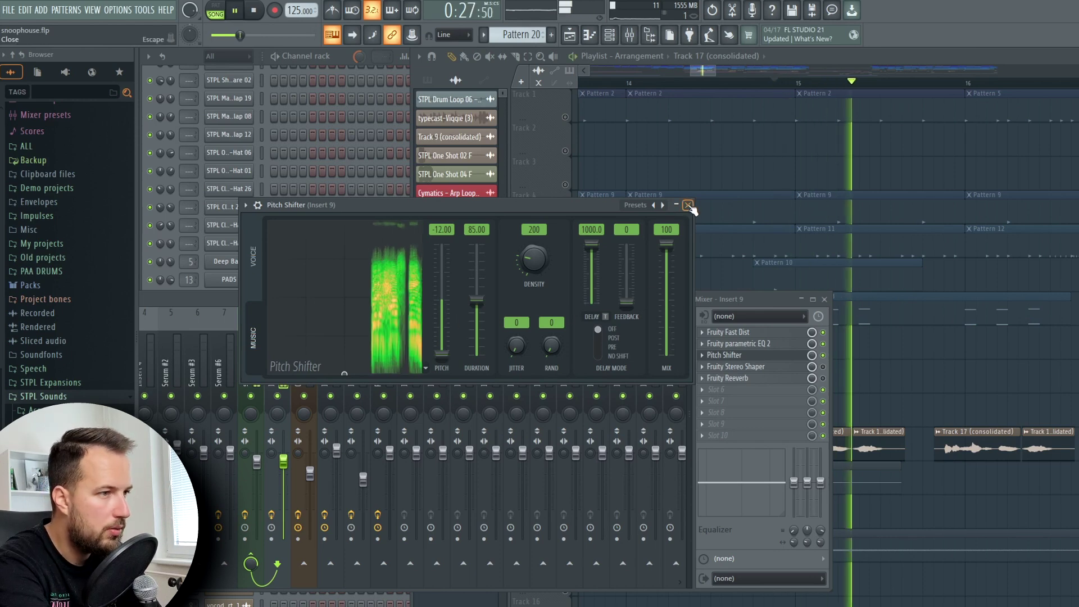
{"action": "key", "text": "space"}
Open Fruity Reeverb on Insert 9 and play the arrangement around bar 14 with all tracks on
{"action": "left_click", "coordinate": [767, 382]}
{"action": "key", "text": "space"}
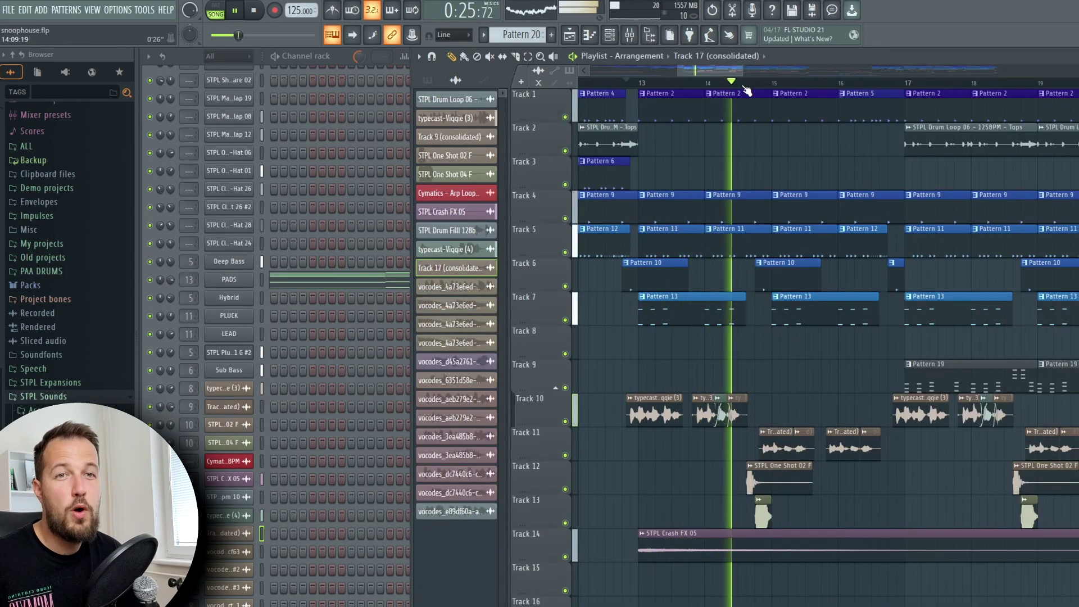
{"action": "left_click_drag", "start_coordinate": [719, 72], "coordinate": [731, 73]}
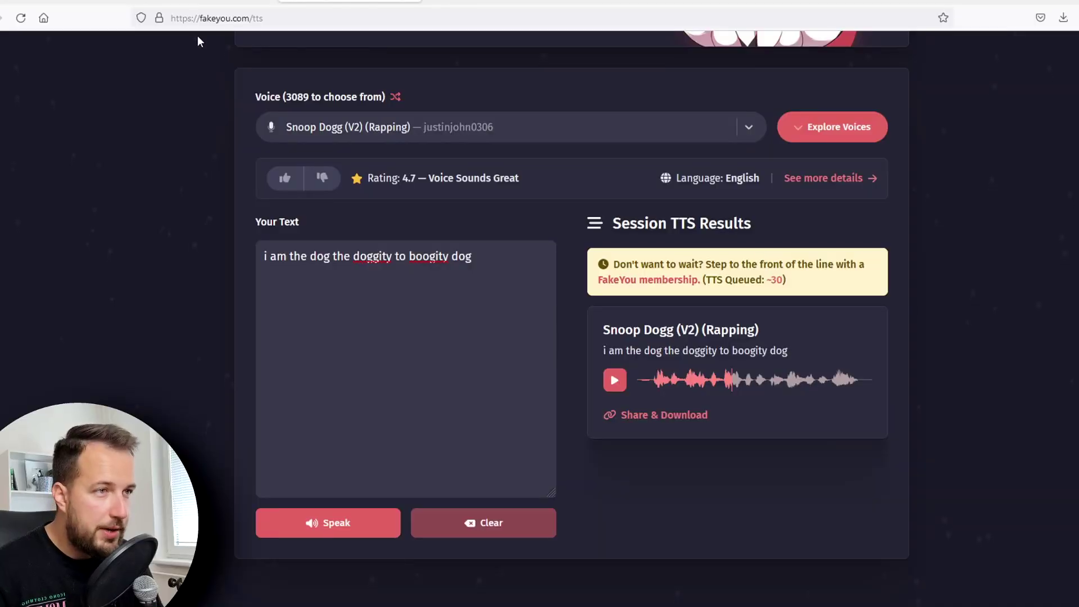
Switch to FakeYou and generate "i am the real snoop dogg, i promise" with the Snoop Dogg (V2) (Rapping) voice
{"action": "scroll", "coordinate": [298, 191], "scroll_direction": "up", "scroll_amount": 1}
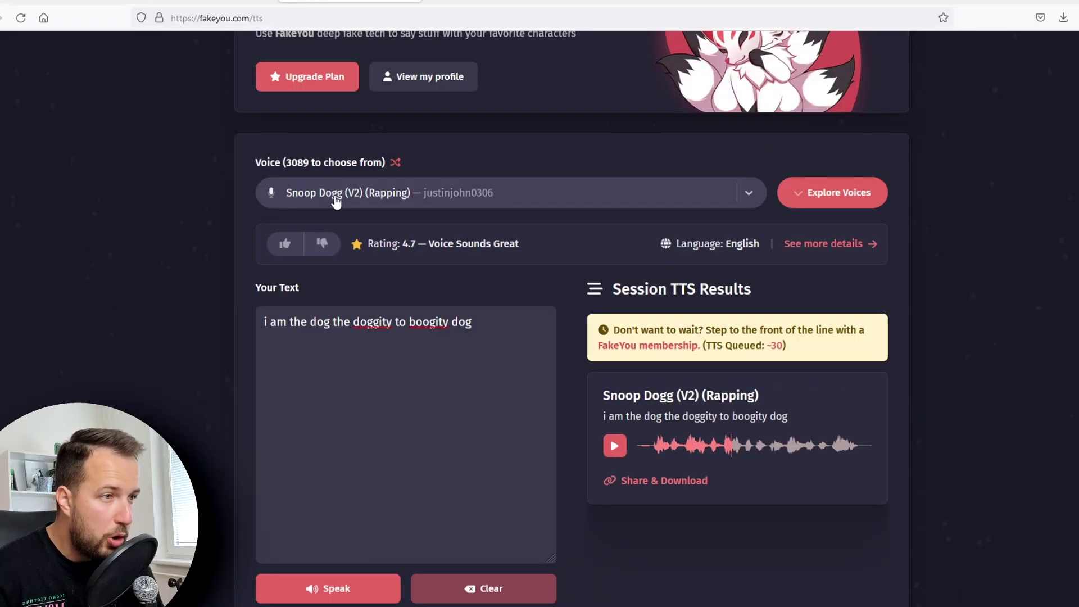
{"action": "left_click", "coordinate": [358, 203]}
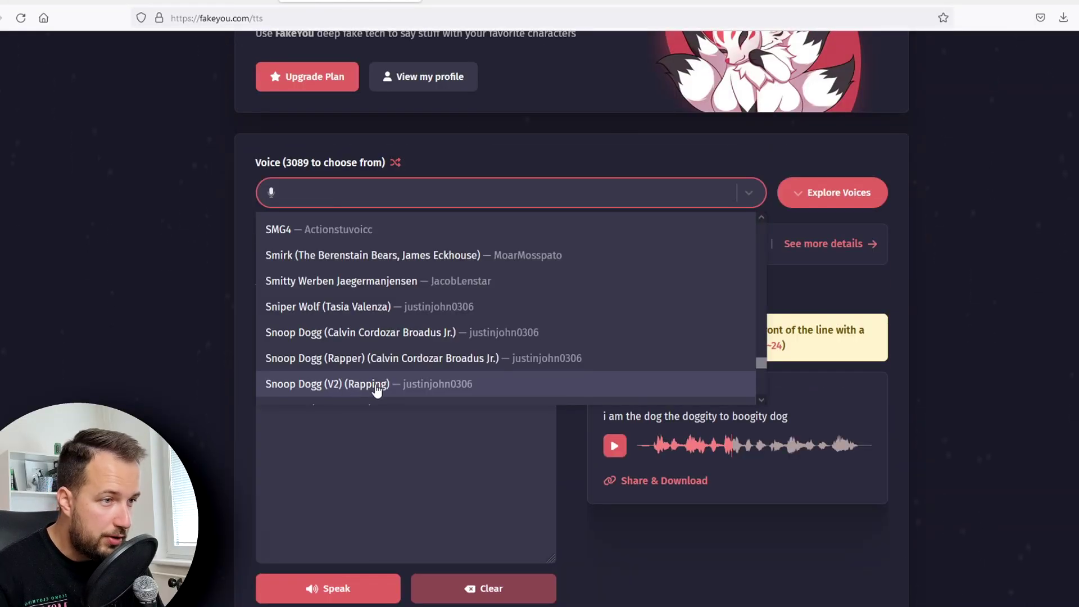
{"action": "left_click", "coordinate": [322, 384]}
{"action": "key", "text": "ctrl+a"}
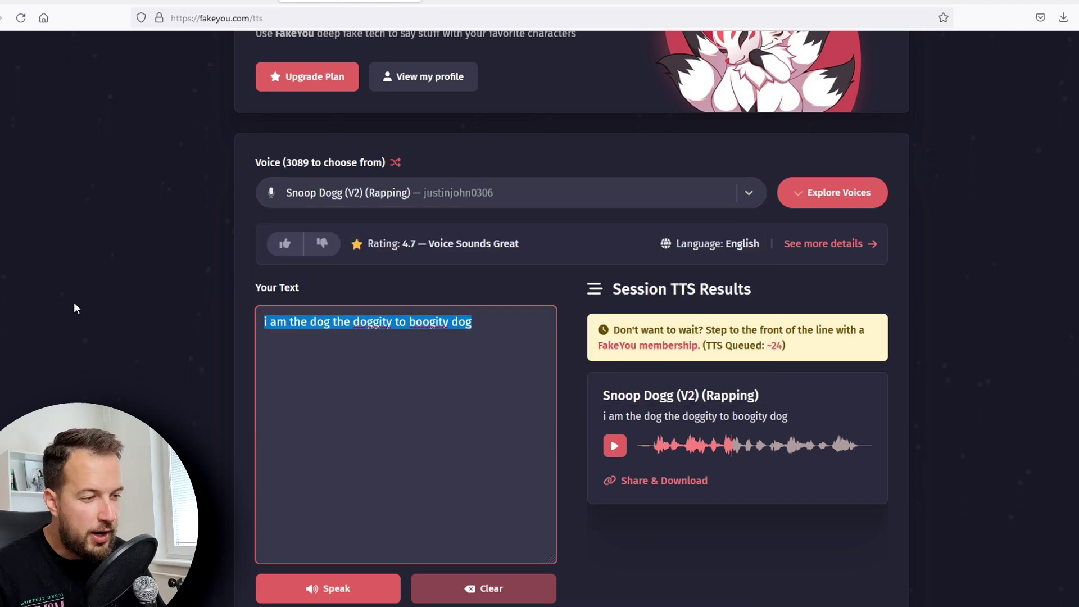
{"action": "type", "text": "i am the real snoop dogg, i promise"}
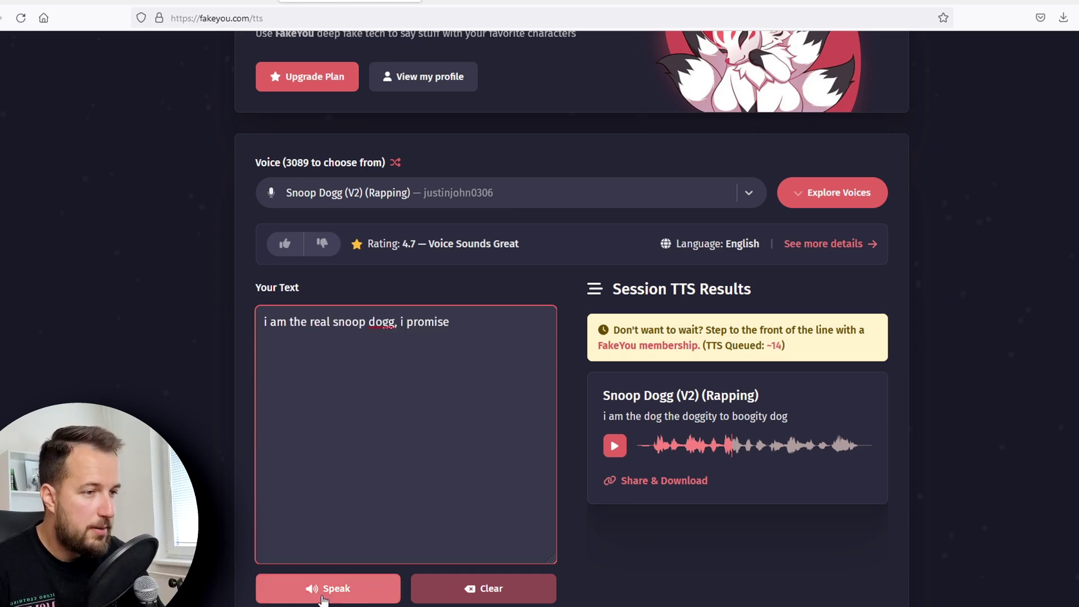
{"action": "left_click", "coordinate": [323, 595]}
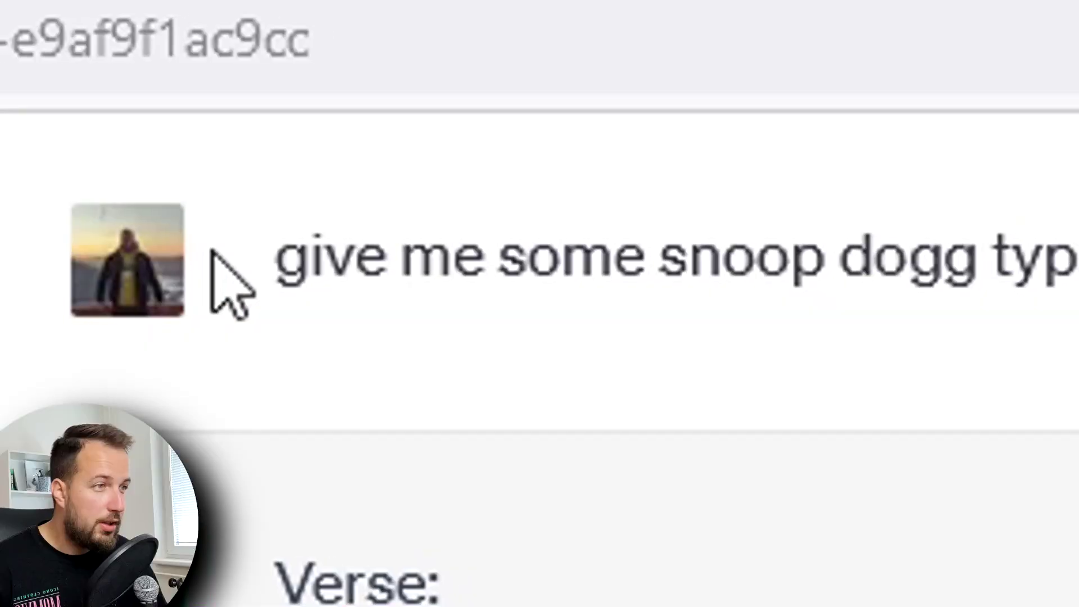
Switch to ChatGPT and highlight the prompt for short Snoop Dogg type rap lyrics and the lines of its verse
{"action": "left_click_drag", "start_coordinate": [275, 253], "coordinate": [1070, 281]}
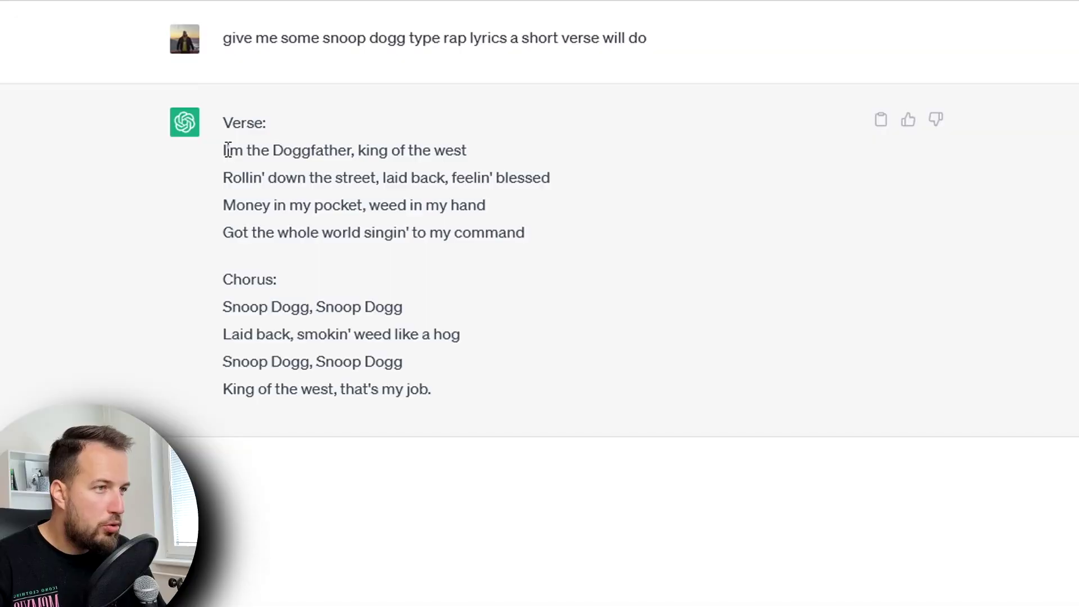
{"action": "left_click_drag", "start_coordinate": [228, 150], "coordinate": [458, 152]}
{"action": "left_click_drag", "start_coordinate": [276, 178], "coordinate": [571, 187]}
{"action": "left_click", "coordinate": [308, 206]}
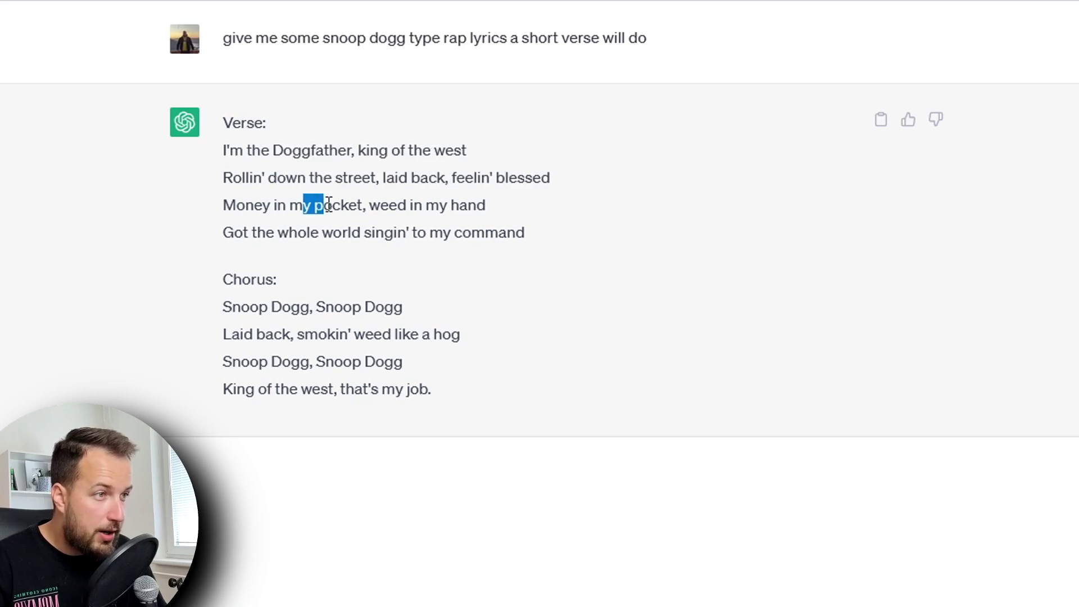
{"action": "left_click_drag", "start_coordinate": [329, 203], "coordinate": [506, 209]}
{"action": "left_click", "coordinate": [331, 231]}
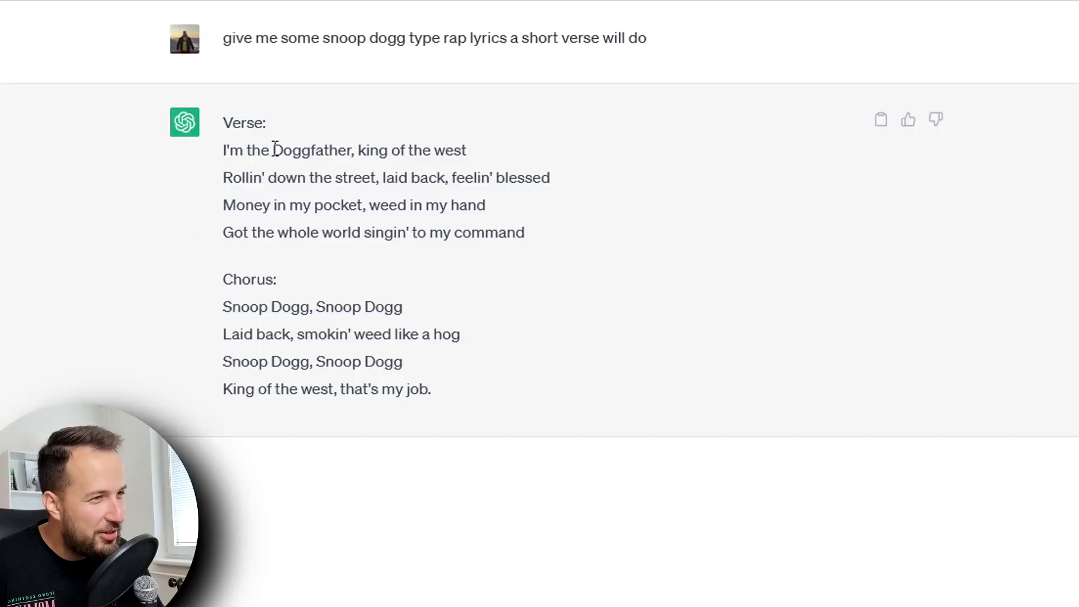
Copy "Got the whole world singin' to my command" from the ChatGPT verse into FakeYou, generate it with Snoop Dogg (V2) (Rapping) and play it
{"action": "left_click_drag", "start_coordinate": [274, 149], "coordinate": [354, 151]}
{"action": "left_click", "coordinate": [466, 253]}
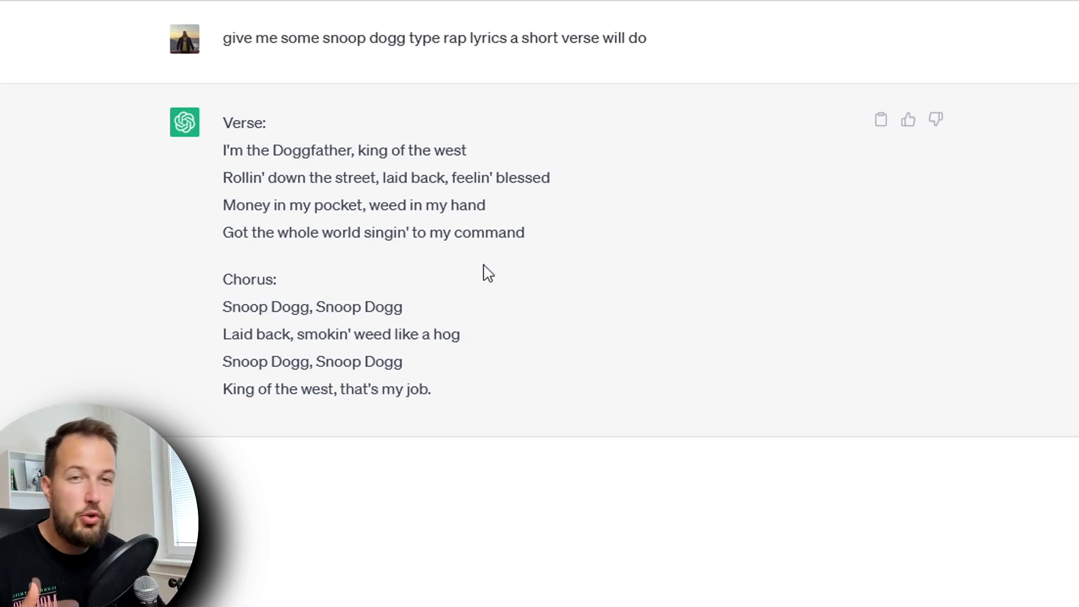
{"action": "left_click_drag", "start_coordinate": [565, 234], "coordinate": [226, 171]}
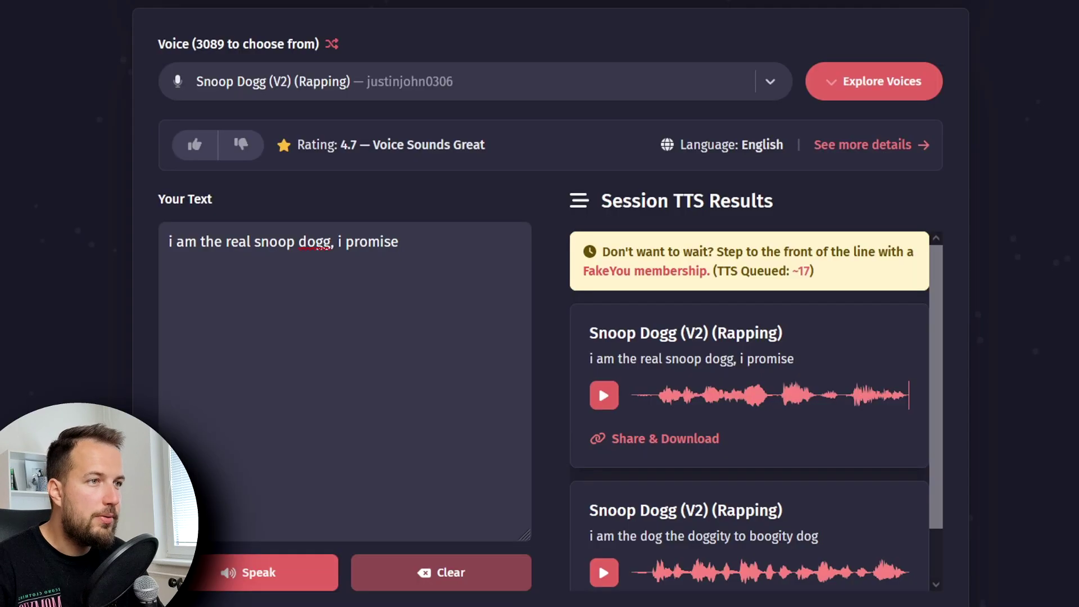
{"action": "left_click_drag", "start_coordinate": [424, 246], "coordinate": [163, 253]}
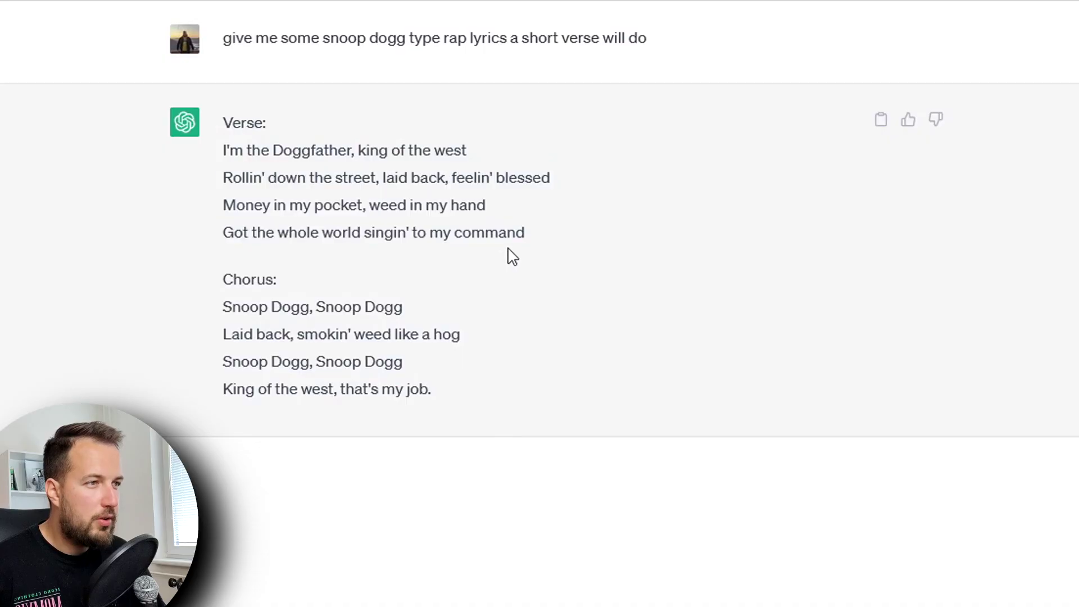
{"action": "left_click_drag", "start_coordinate": [427, 232], "coordinate": [552, 238]}
{"action": "left_click", "coordinate": [530, 259]}
{"action": "double_click", "coordinate": [488, 228]}
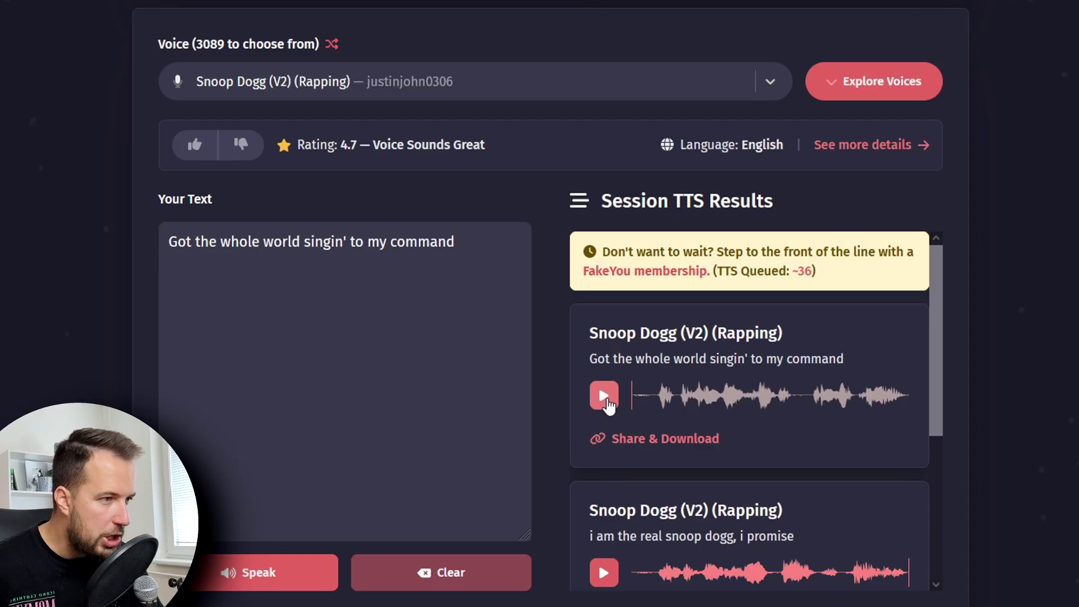
{"action": "left_click", "coordinate": [606, 400]}
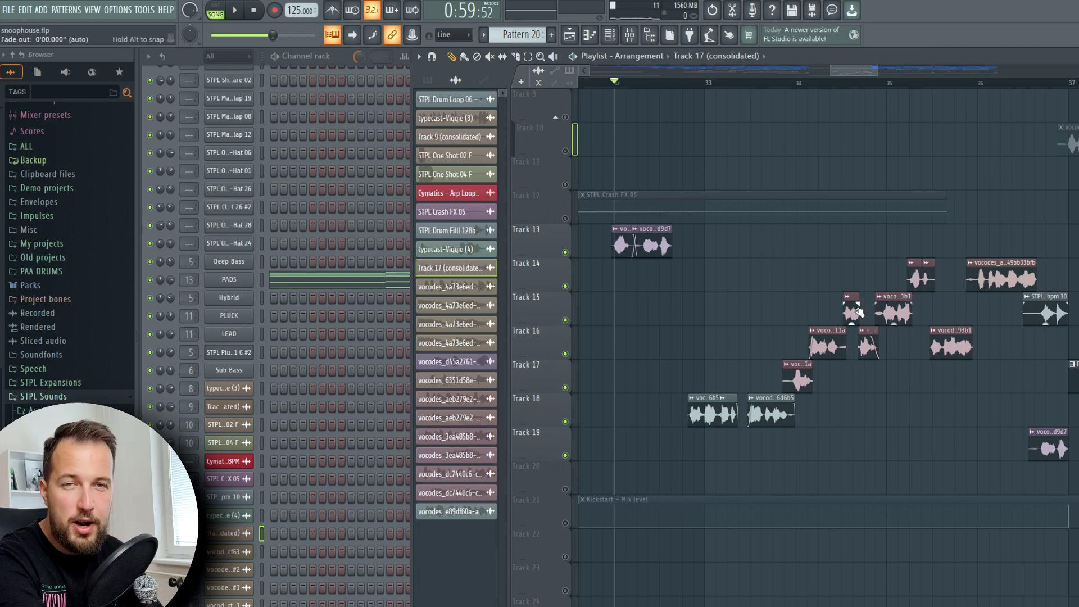
Switch to FL Studio and play the soloed vocal chops on Tracks 13 to 19 from about bar 32
{"action": "key", "text": "space"}
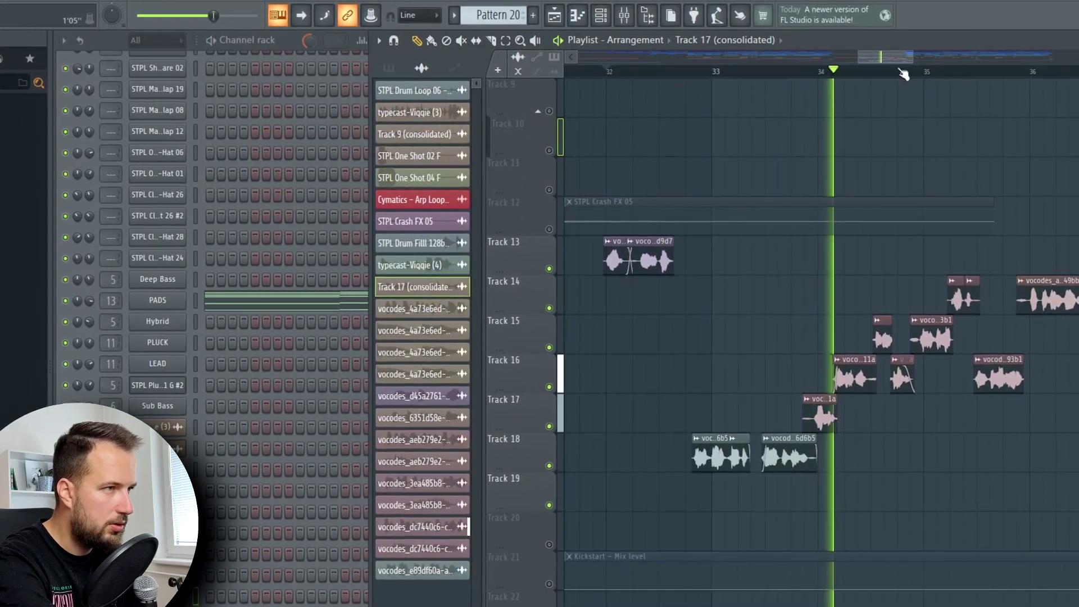
{"action": "left_click_drag", "start_coordinate": [888, 57], "coordinate": [969, 35]}
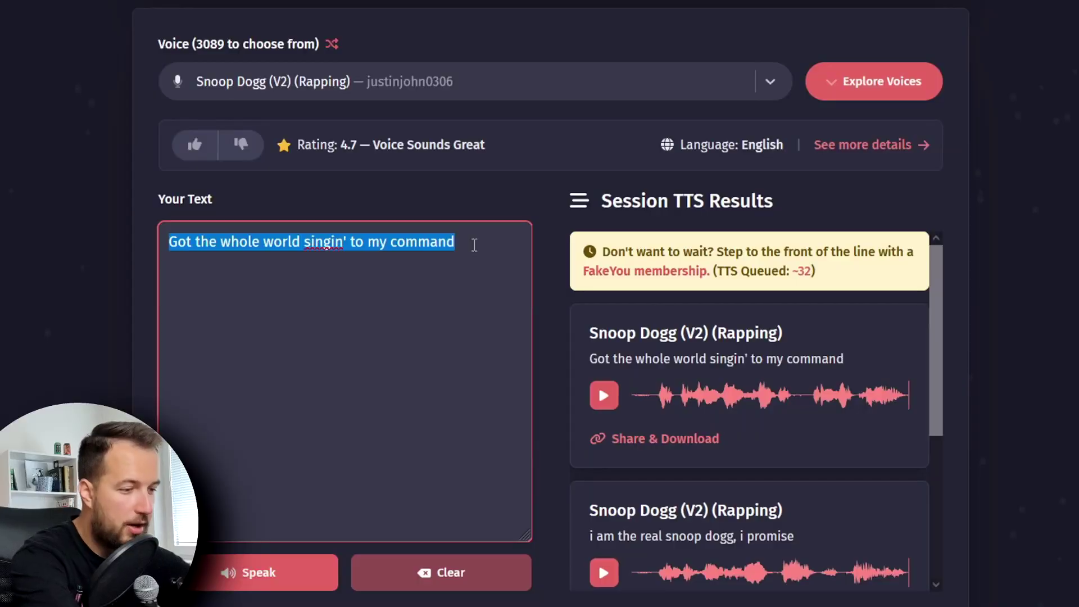
Switch to FakeYou, generate "alrighty baby giggity boogity bang bang" with the Snoop Dogg (V2) (Rapping) voice and play the result
{"action": "type", "text": "alr"}
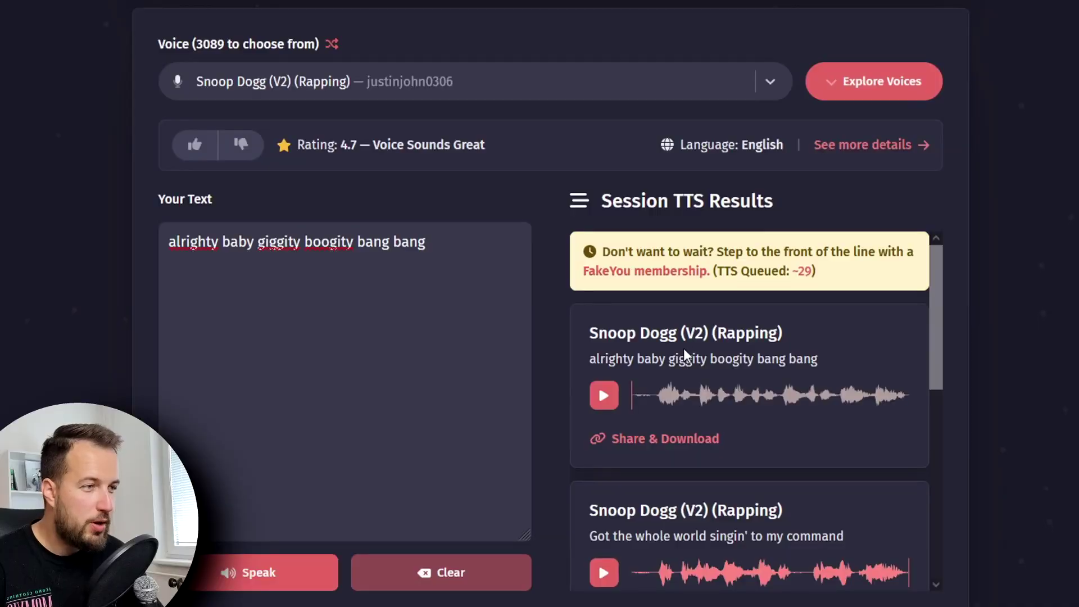
{"action": "left_click", "coordinate": [603, 395]}
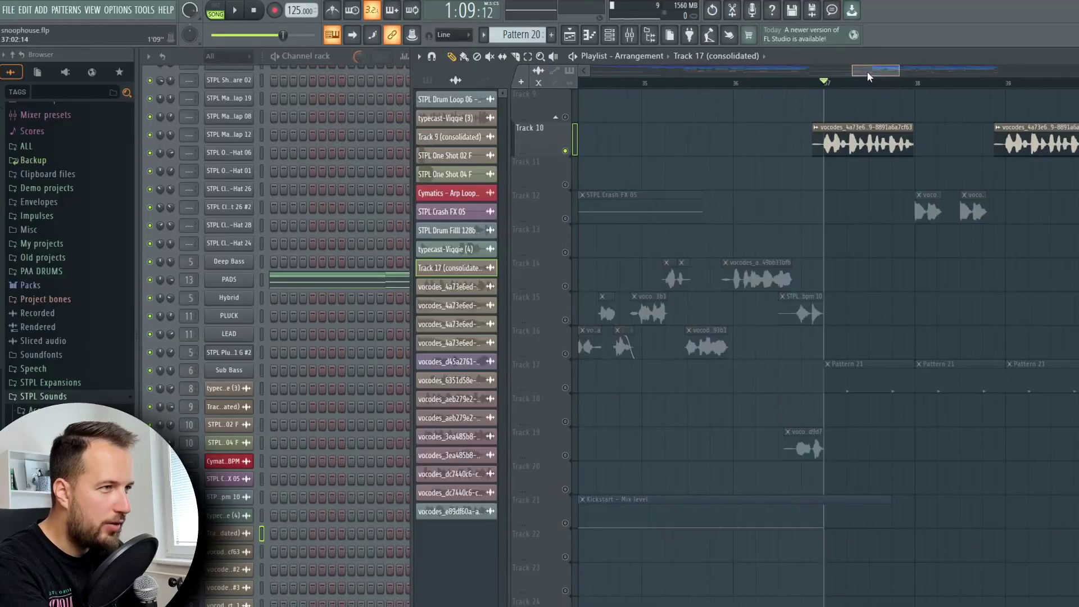
Switch to FL Studio, turn on Track 12 alongside Track 10 and play the vocal phrase at bar 37
{"action": "left_click_drag", "start_coordinate": [868, 73], "coordinate": [874, 78]}
{"action": "scroll", "coordinate": [872, 146], "scroll_direction": "up", "scroll_amount": 2}
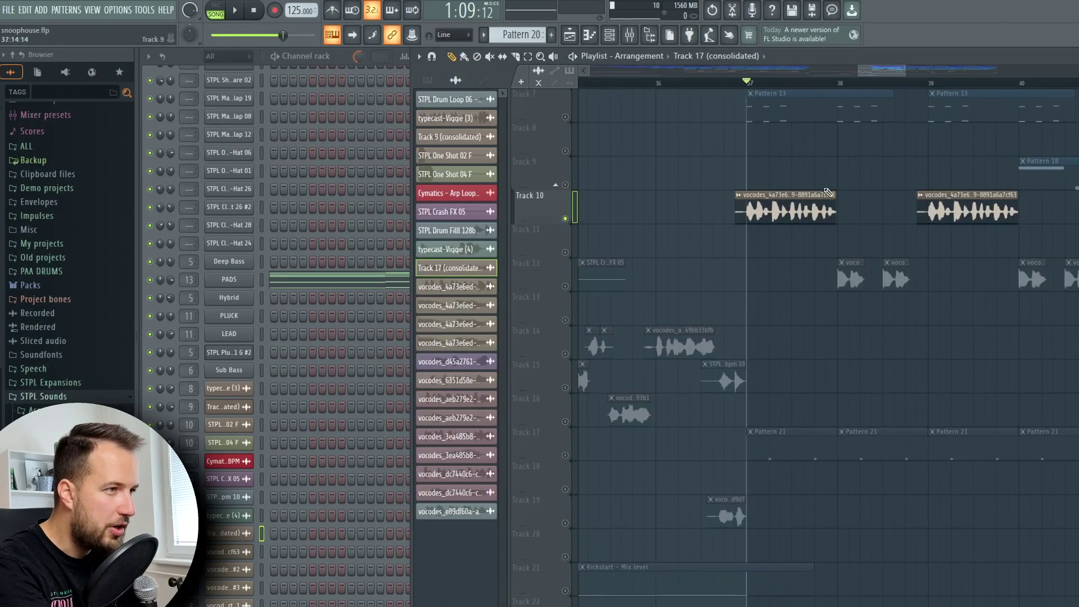
{"action": "left_click", "coordinate": [565, 286]}
{"action": "key", "text": "space"}
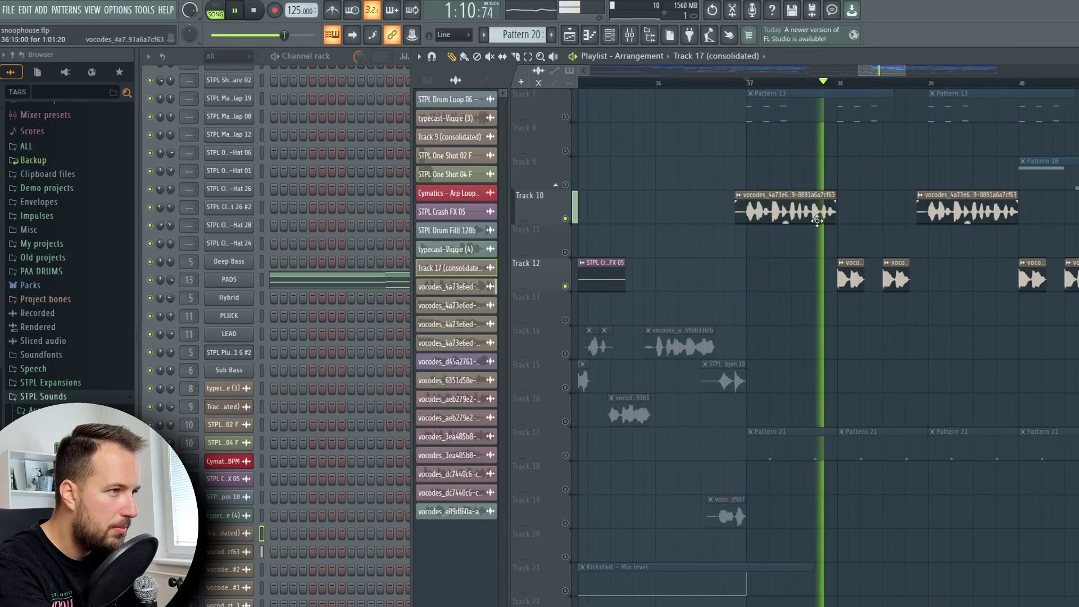
{"action": "key", "text": "space"}
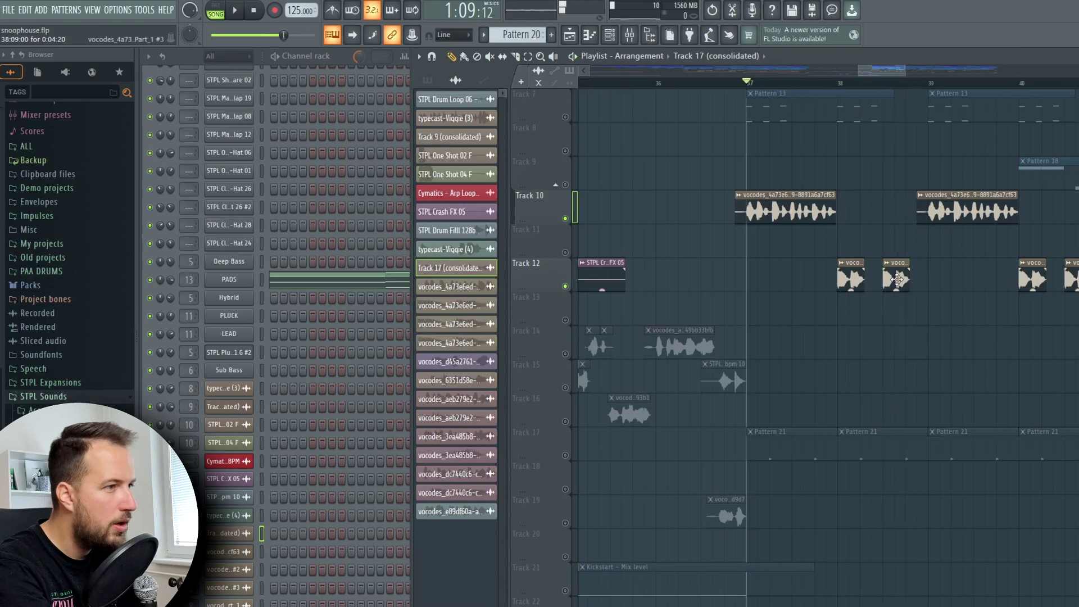
Play the second short vocal chop on Track 12, in the middle of bar 38
{"action": "left_click", "coordinate": [896, 279]}
{"action": "left_click", "coordinate": [872, 84]}
{"action": "left_click_drag", "start_coordinate": [881, 70], "coordinate": [887, 70]}
{"action": "left_click", "coordinate": [820, 83]}
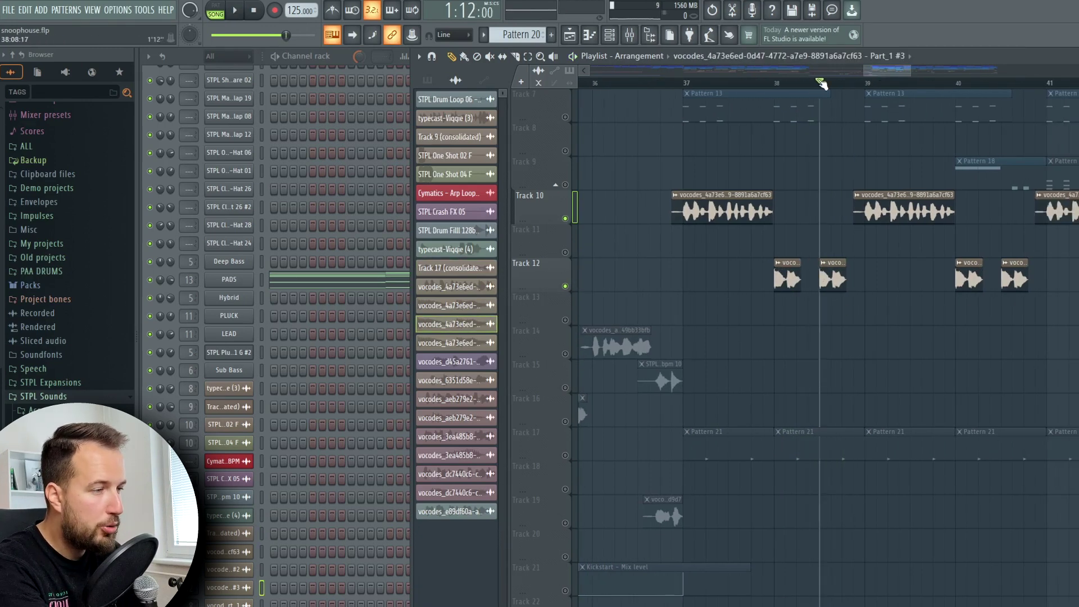
{"action": "key", "text": "space"}
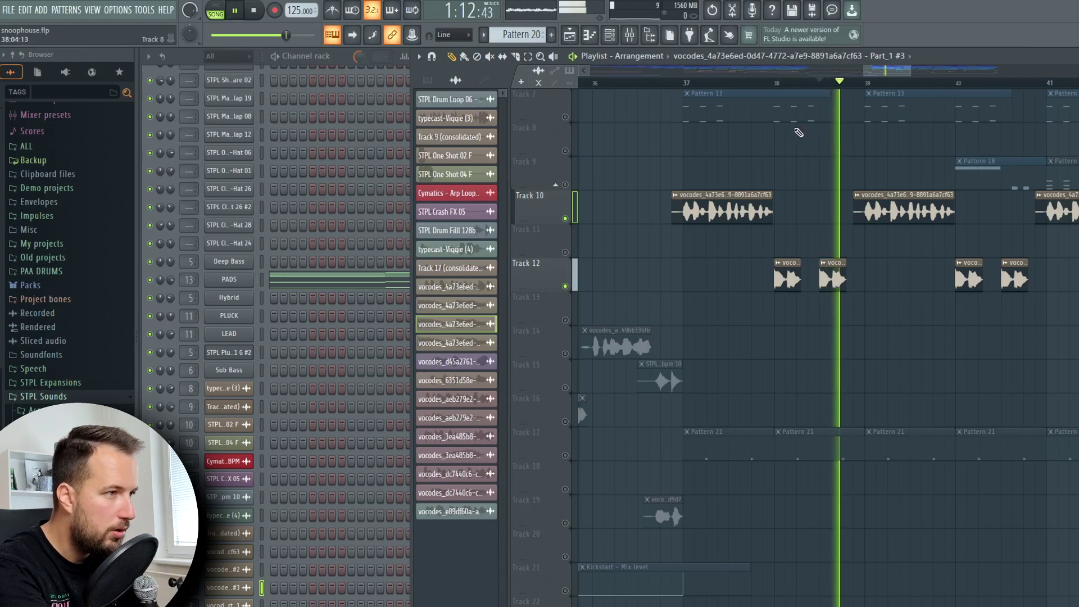
{"action": "left_click_drag", "start_coordinate": [898, 73], "coordinate": [903, 73]}
{"action": "key", "text": "space"}
Place the playhead inside the Track 10 vocal phrase at bar 37 and view the surrounding clips with all tracks on
{"action": "left_click", "coordinate": [762, 85]}
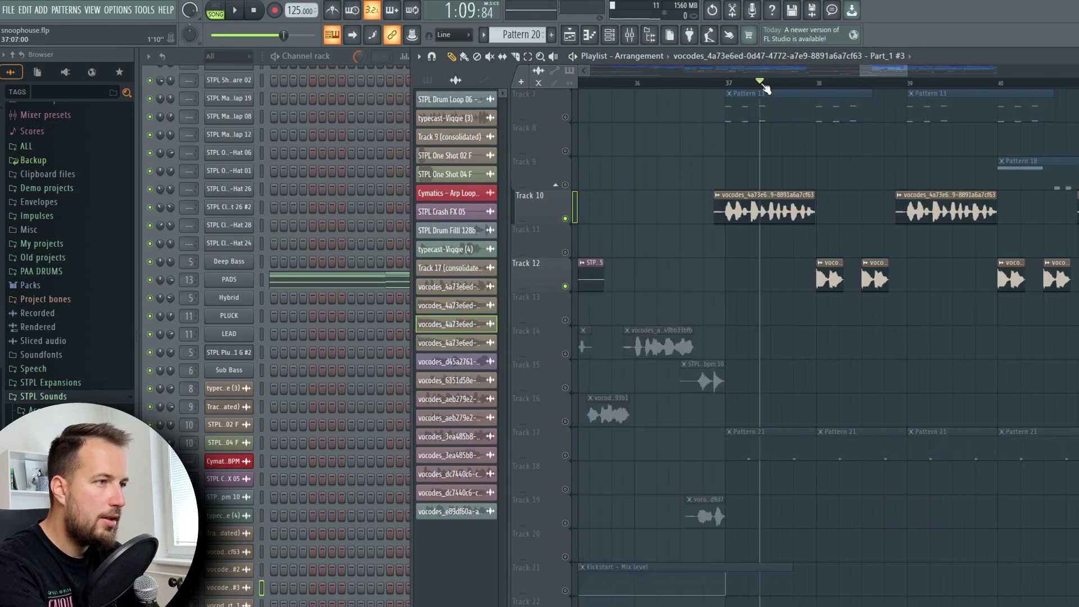
{"action": "left_click", "coordinate": [750, 83]}
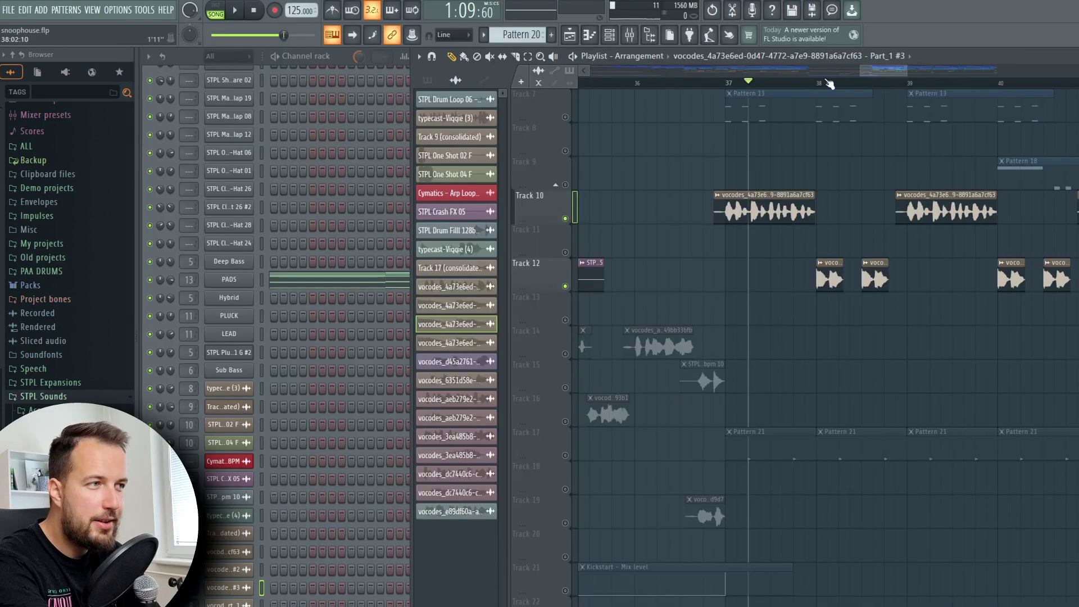
{"action": "scroll", "coordinate": [896, 72], "scroll_direction": "down", "scroll_amount": 3}
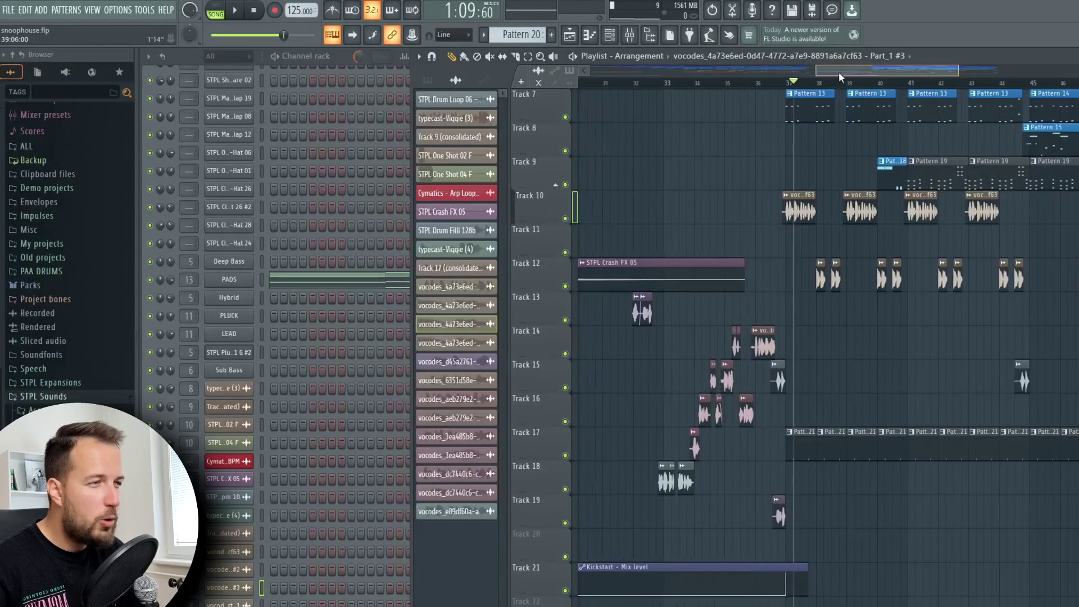
{"action": "left_click_drag", "start_coordinate": [839, 74], "coordinate": [835, 74]}
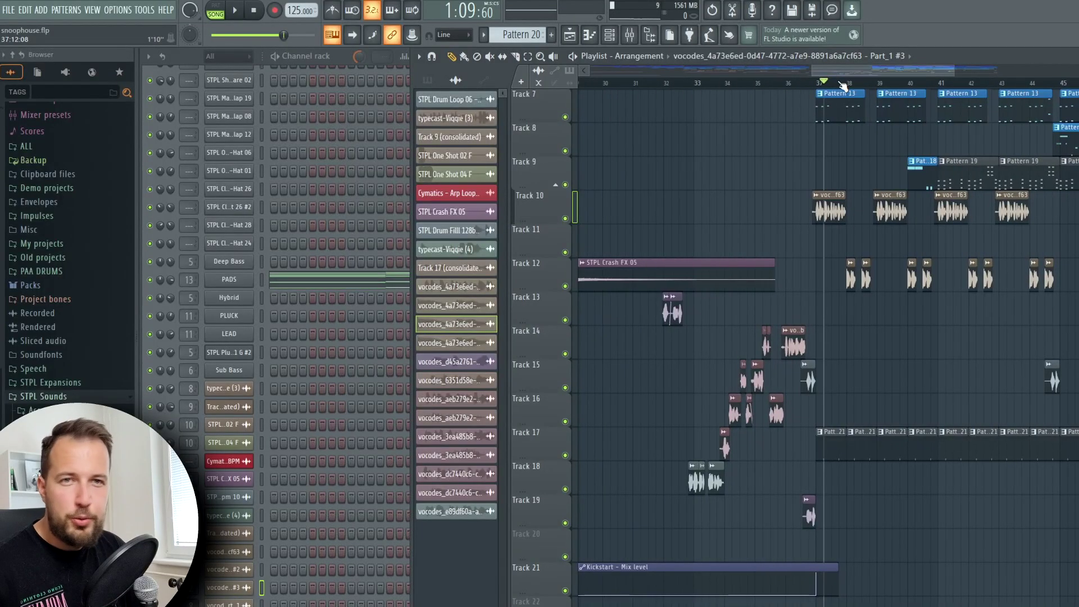
Play the full arrangement from its beginning, review the sections at bars 13 and 37, and return the playhead to the start
{"action": "scroll", "coordinate": [703, 93], "scroll_direction": "up", "scroll_amount": 5}
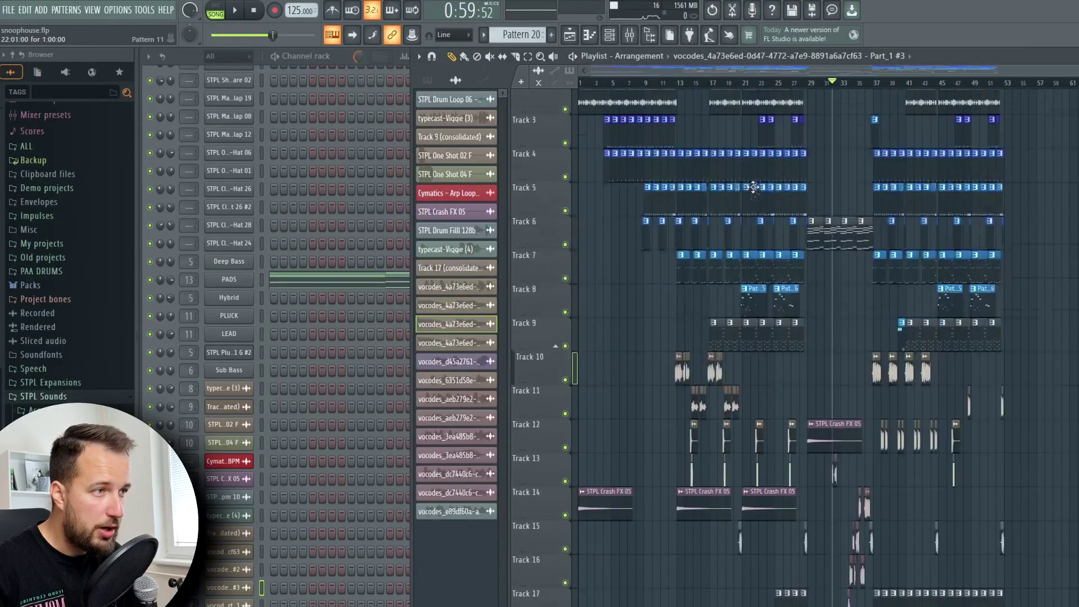
{"action": "scroll", "coordinate": [752, 187], "scroll_direction": "up", "scroll_amount": 1}
{"action": "left_click", "coordinate": [629, 84]}
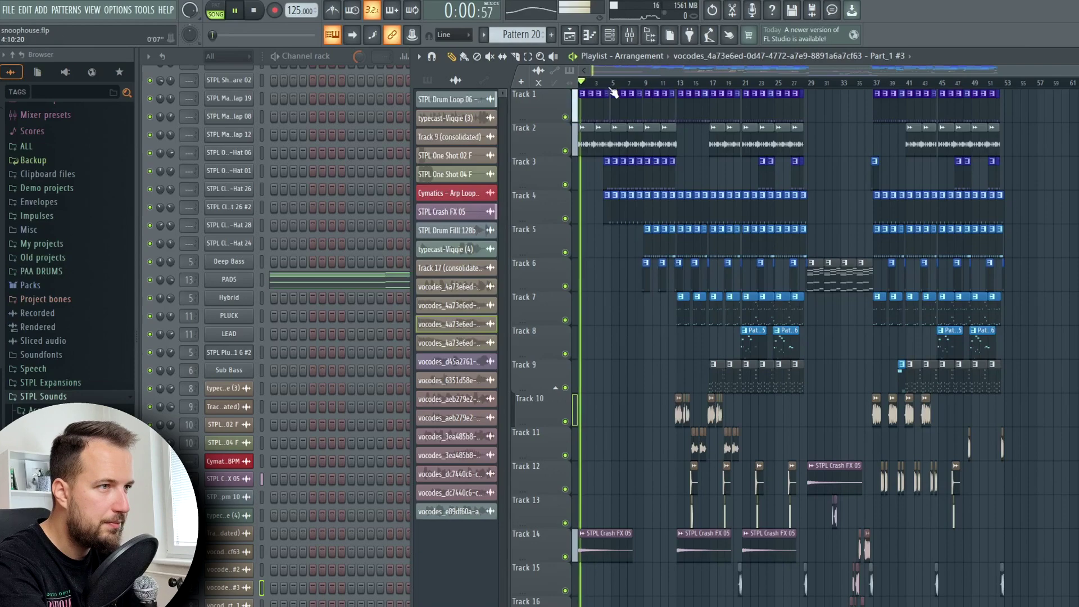
{"action": "left_click", "coordinate": [612, 84]}
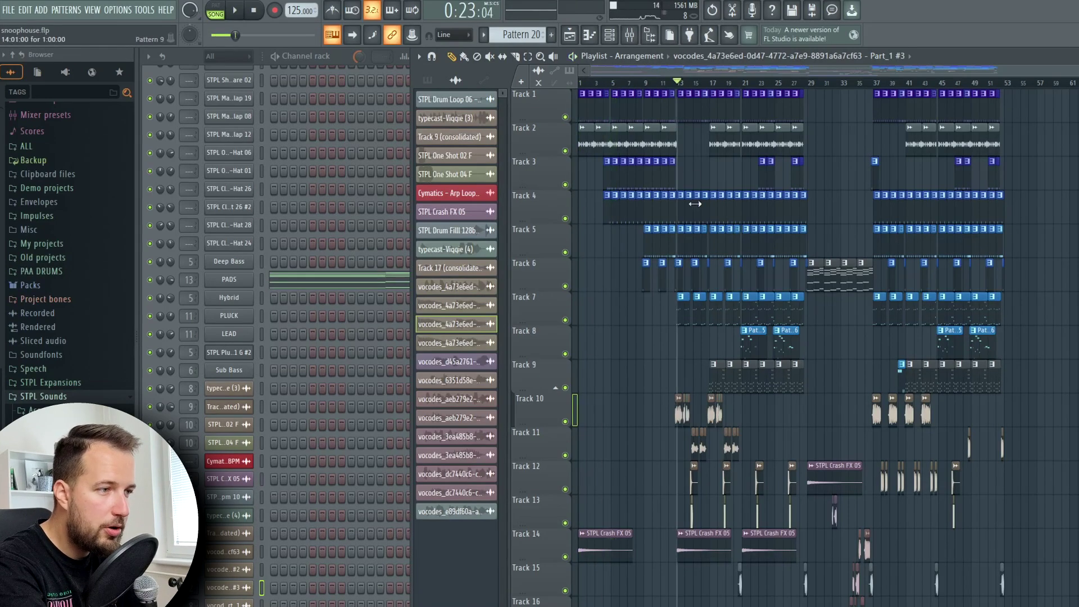
{"action": "scroll", "coordinate": [701, 261], "scroll_direction": "down", "scroll_amount": 4}
{"action": "scroll", "coordinate": [781, 296], "scroll_direction": "up", "scroll_amount": 4}
{"action": "left_click", "coordinate": [866, 83]}
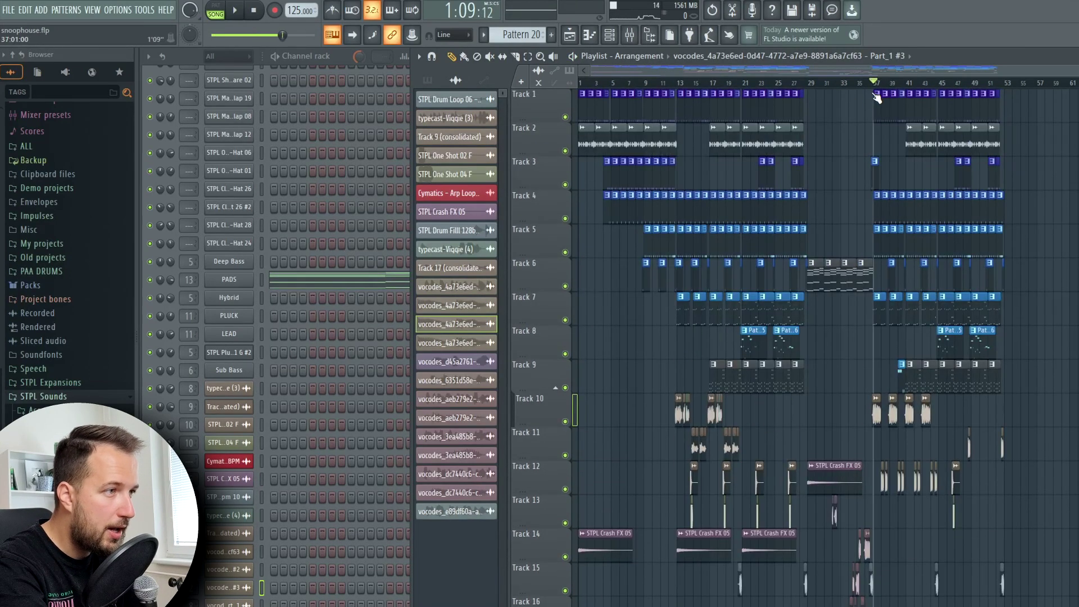
{"action": "left_click_drag", "start_coordinate": [955, 100], "coordinate": [574, 93]}
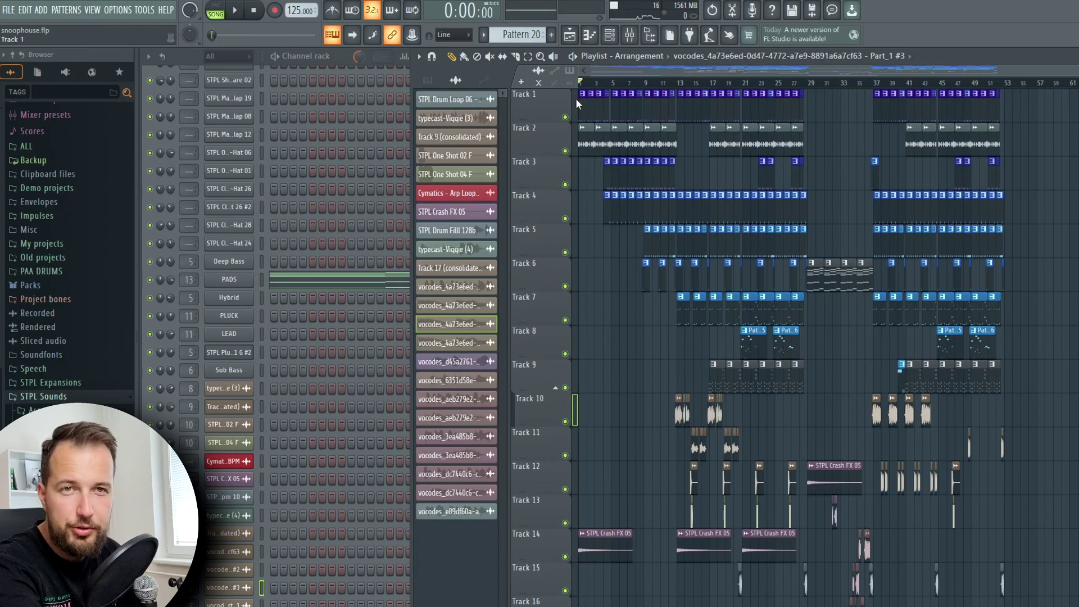